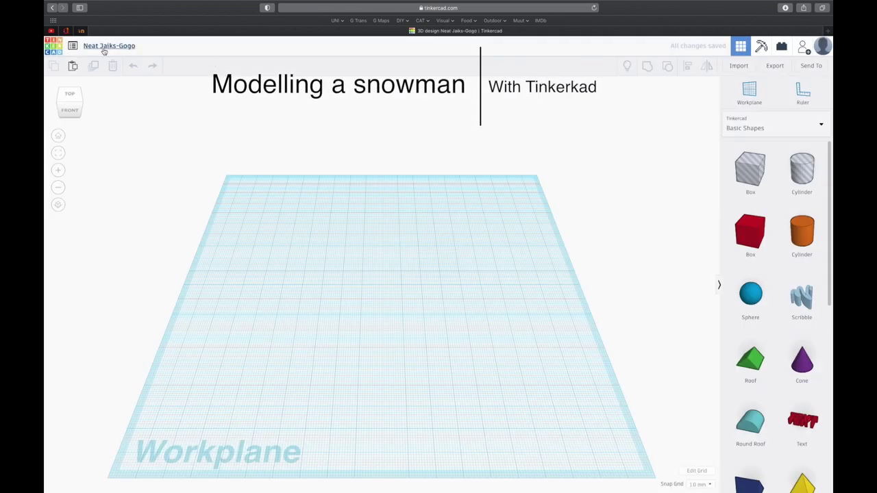
Step: Rename the design to 'ukko'
{"action": "left_click", "coordinate": [104, 46]}
{"action": "type", "text": "ukko"}
{"action": "key", "text": "Return"}
Step: Resize the workplane grid to the Ultimaker 2+ preset and fit it in view
{"action": "left_click", "coordinate": [74, 103]}
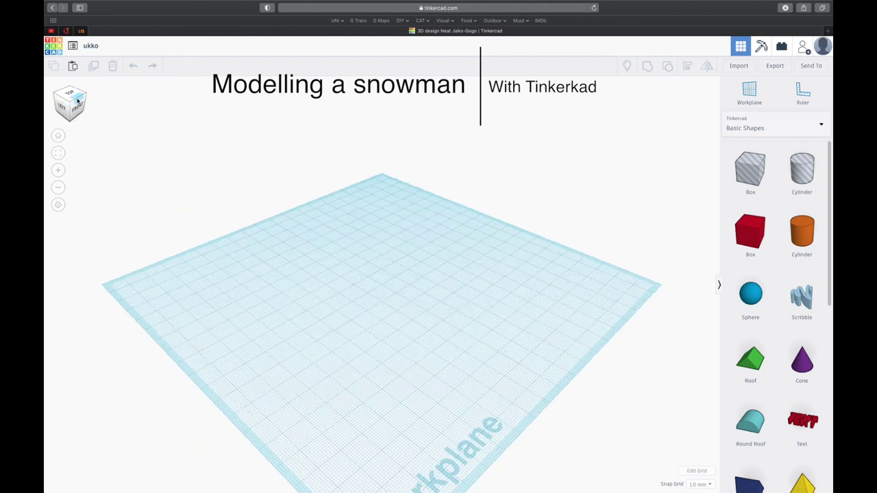
{"action": "left_click", "coordinate": [58, 207]}
{"action": "left_click", "coordinate": [86, 93]}
{"action": "left_click", "coordinate": [68, 92]}
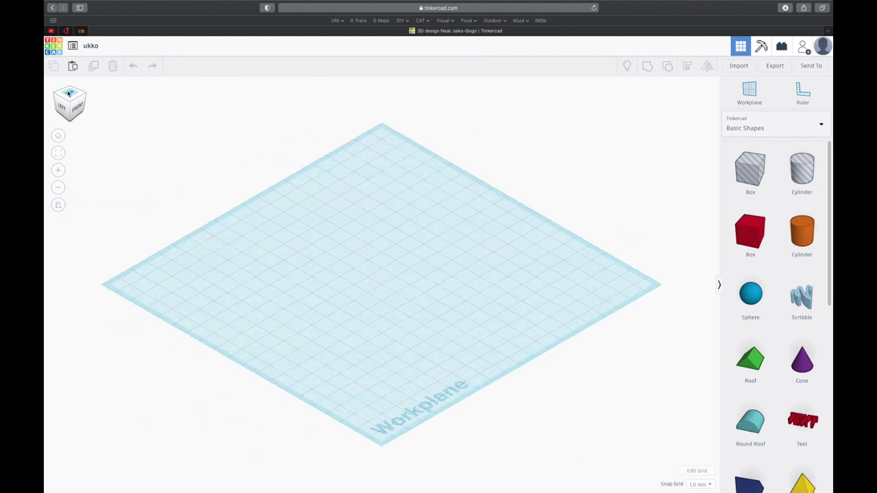
{"action": "left_click", "coordinate": [67, 93]}
{"action": "left_click", "coordinate": [697, 471]}
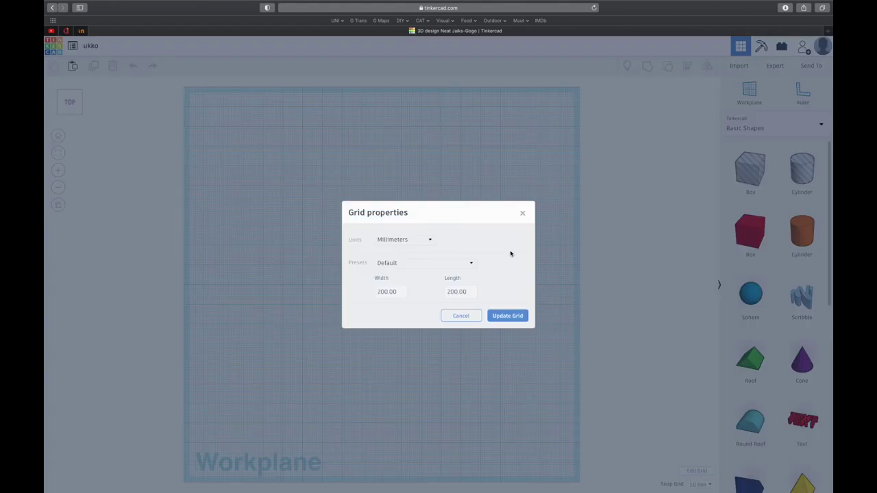
{"action": "left_click", "coordinate": [436, 262]}
{"action": "scroll", "coordinate": [424, 301], "scroll_direction": "down", "scroll_amount": 3}
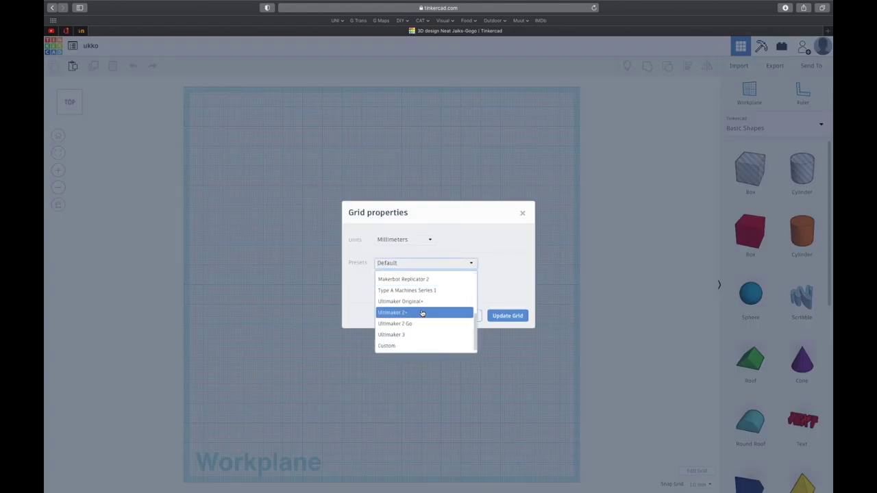
{"action": "left_click", "coordinate": [422, 313]}
{"action": "left_click", "coordinate": [502, 315]}
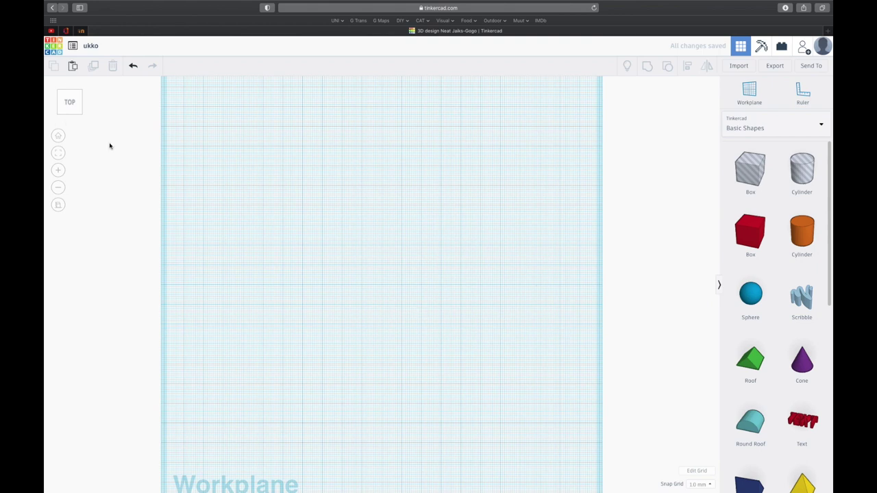
{"action": "left_click", "coordinate": [71, 122]}
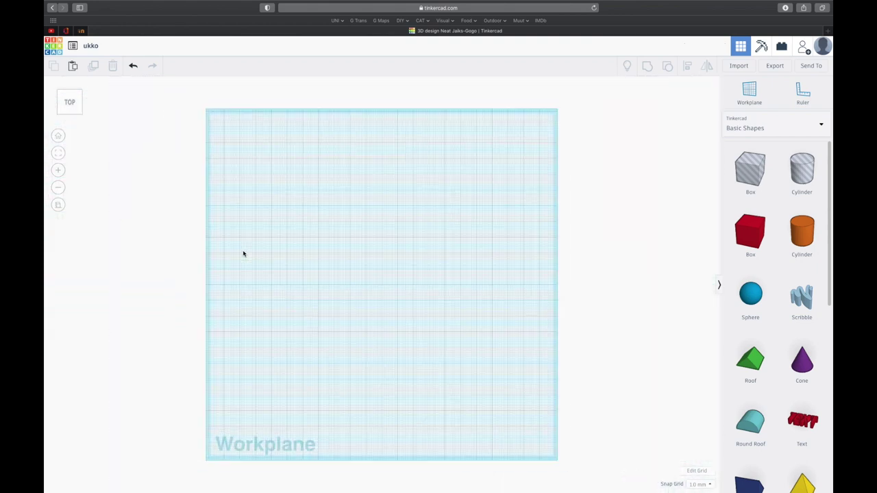
Step: Place the ruler at the lower left of the workplane and drop a red box at its origin
{"action": "left_click", "coordinate": [798, 96]}
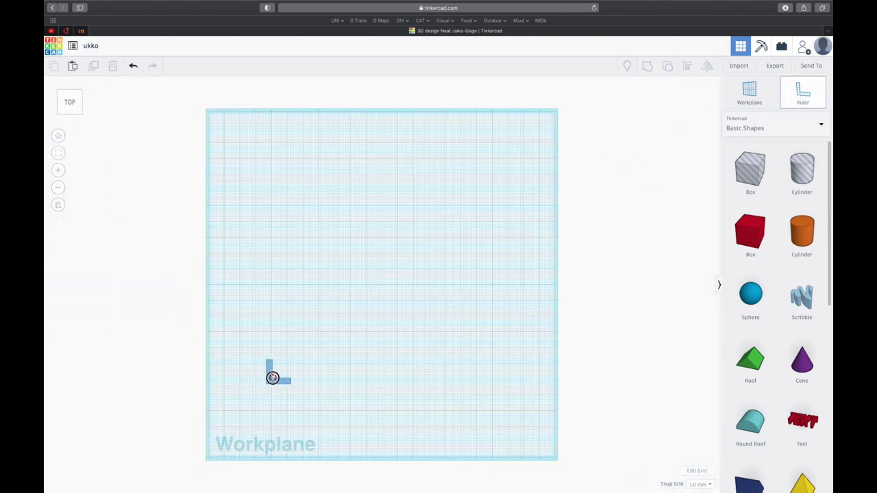
{"action": "left_click", "coordinate": [269, 376]}
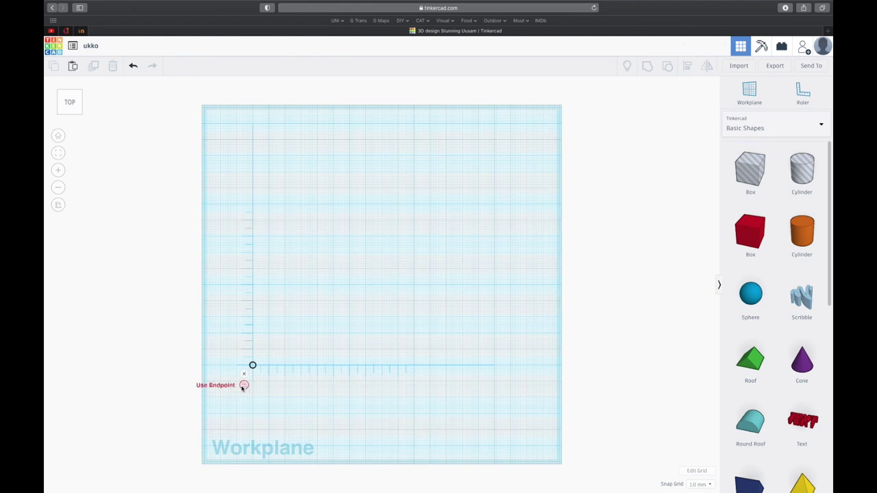
{"action": "left_click_drag", "start_coordinate": [750, 232], "coordinate": [270, 351]}
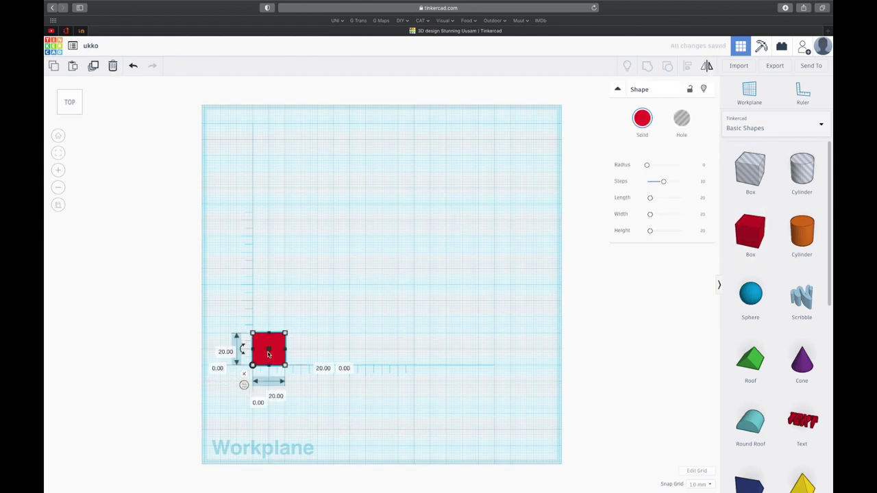
Step: Resize the red box to 4 × 4 × 4 mm
{"action": "left_click", "coordinate": [58, 112]}
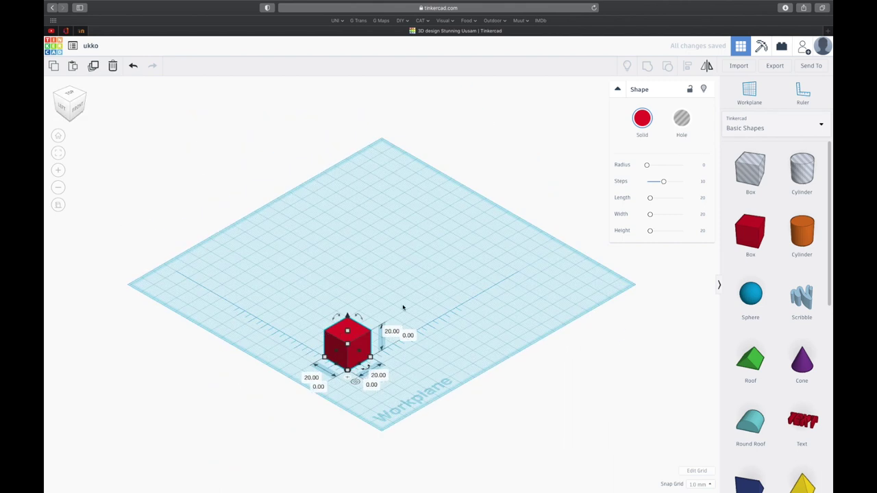
{"action": "type", "text": "4"}
{"action": "key", "text": "Tab"}
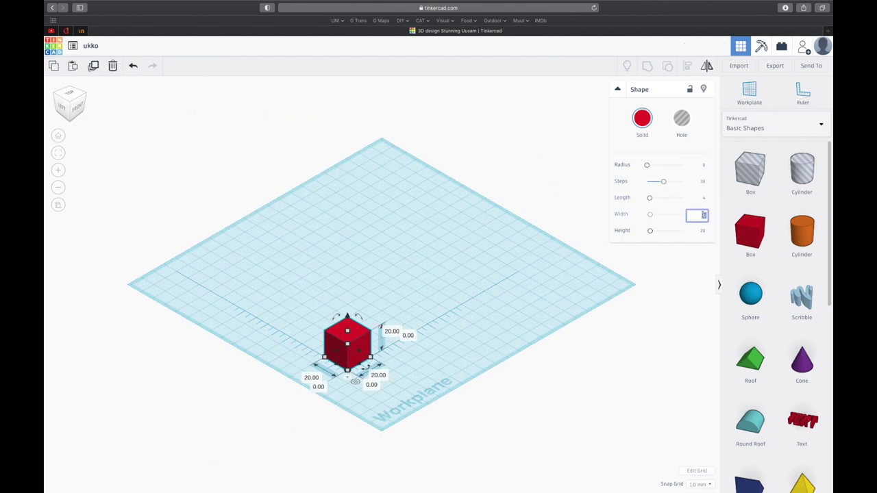
{"action": "type", "text": "4"}
{"action": "key", "text": "Tab"}
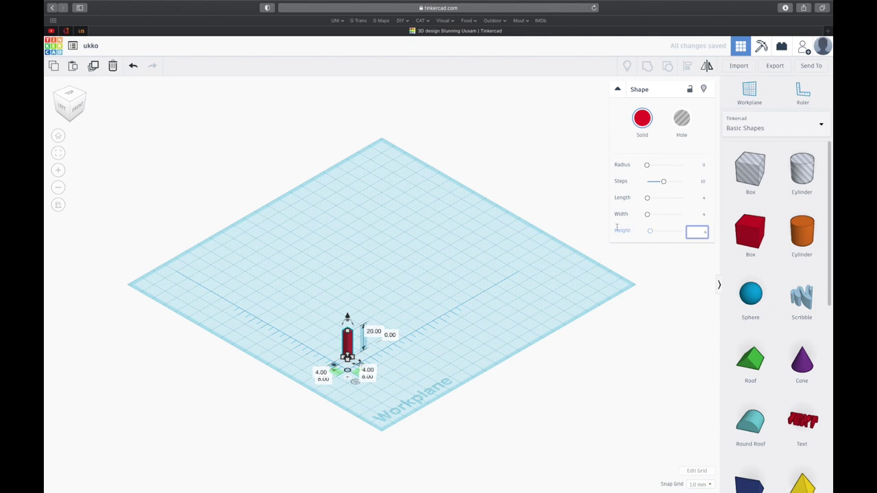
{"action": "type", "text": "4"}
{"action": "left_click", "coordinate": [534, 240]}
{"action": "left_click", "coordinate": [346, 355]}
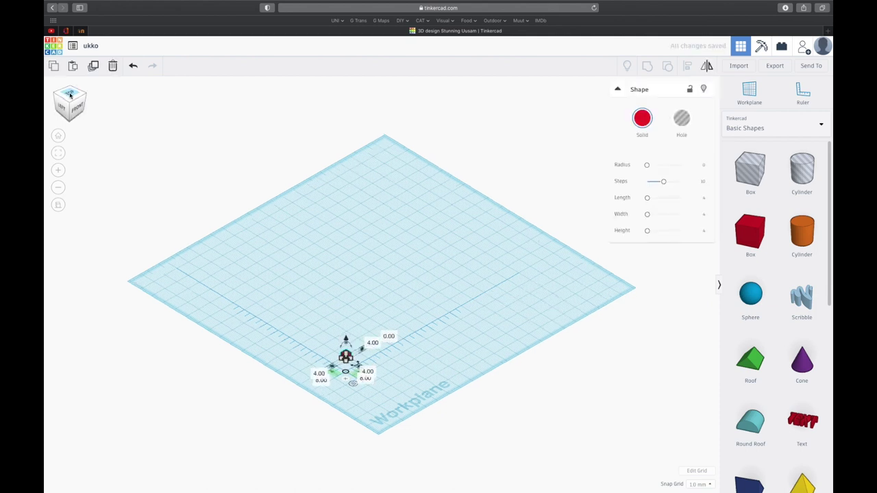
{"action": "left_click", "coordinate": [70, 95]}
{"action": "scroll", "coordinate": [287, 383], "scroll_direction": "up", "scroll_amount": 5}
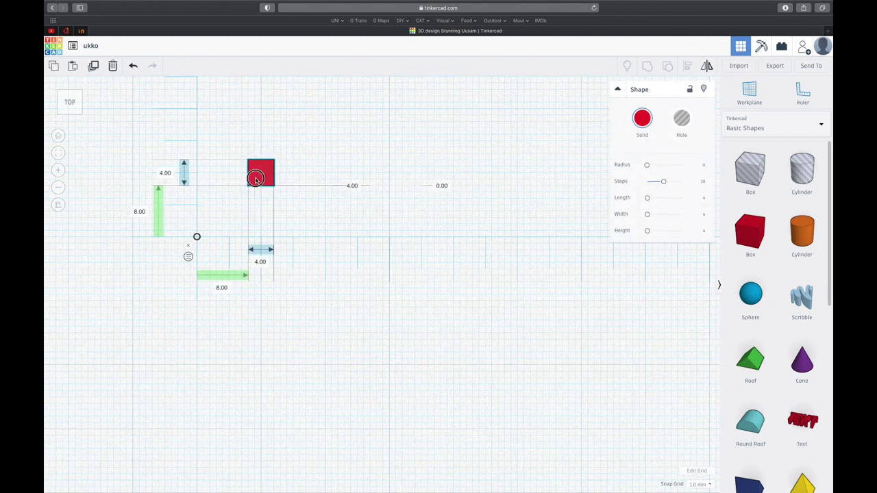
Step: Snap the red box to the origin and duplicate it 8 mm above
{"action": "left_click_drag", "start_coordinate": [255, 180], "coordinate": [204, 228]}
{"action": "left_click", "coordinate": [254, 180]}
{"action": "middle_click_drag", "start_coordinate": [254, 180], "coordinate": [340, 210]}
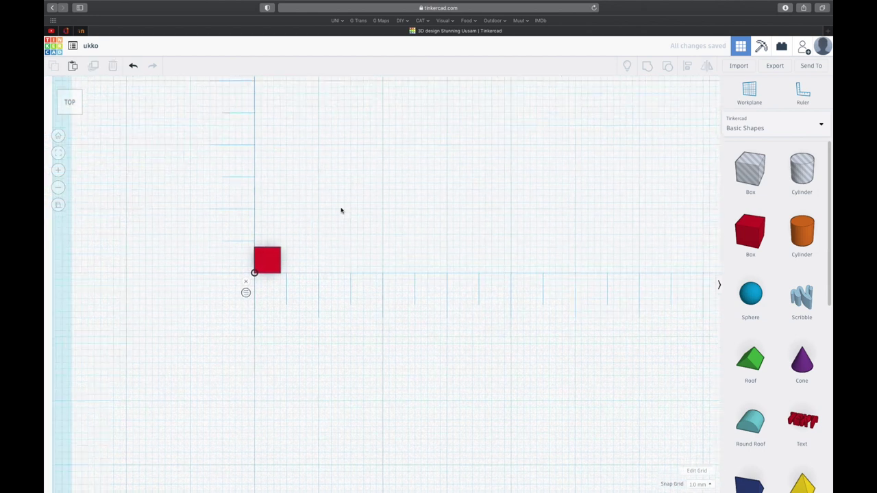
{"action": "left_click", "coordinate": [274, 260]}
{"action": "key", "text": "ctrl+d"}
{"action": "left_click_drag", "start_coordinate": [274, 259], "coordinate": [271, 207]}
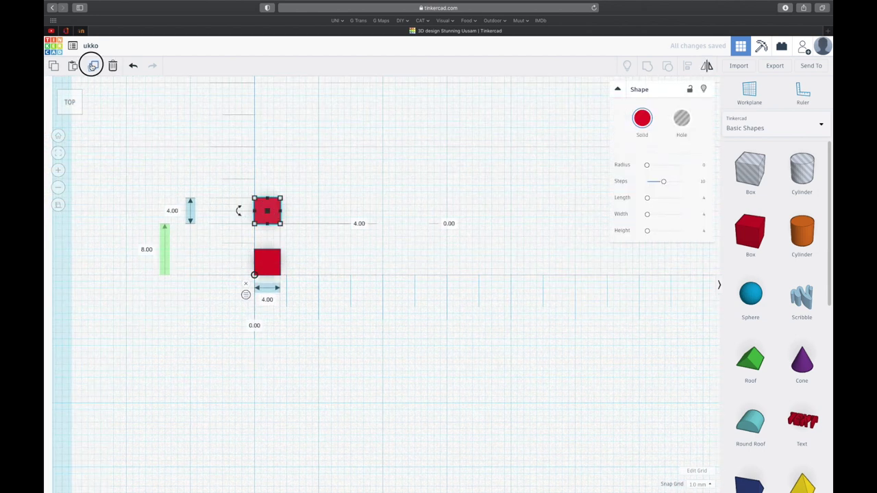
Step: Repeat the duplicate up the column, then undo the two extra boxes to leave three cubes
{"action": "left_click", "coordinate": [93, 66]}
{"action": "scroll", "coordinate": [194, 151], "scroll_direction": "down", "scroll_amount": 3}
{"action": "left_click", "coordinate": [94, 66]}
{"action": "left_click", "coordinate": [95, 66]}
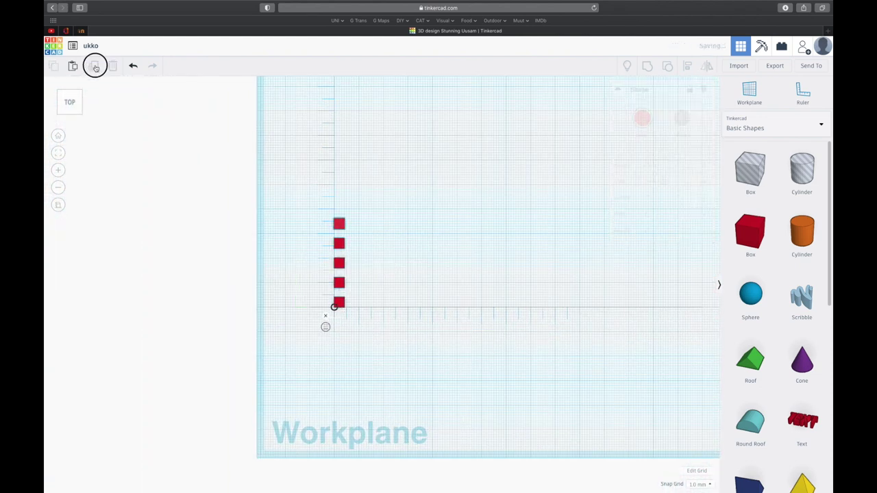
{"action": "left_click", "coordinate": [133, 66]}
{"action": "left_click", "coordinate": [133, 66]}
{"action": "left_click", "coordinate": [133, 66]}
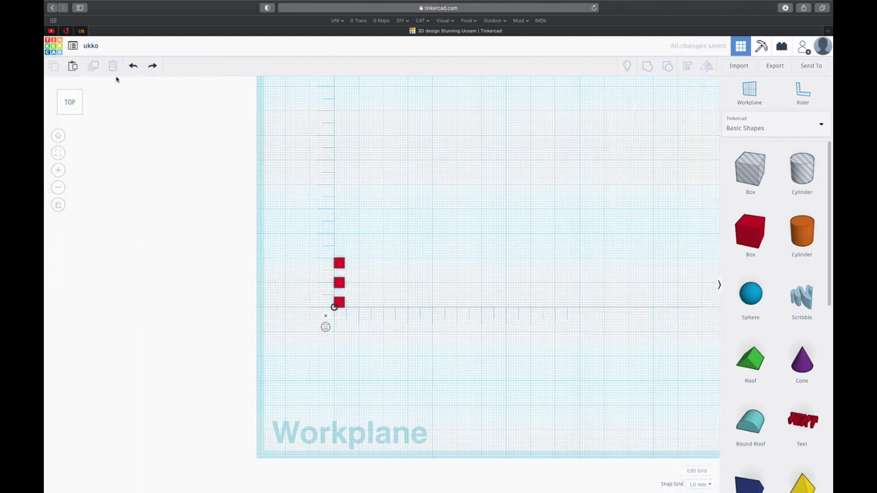
{"action": "left_click", "coordinate": [60, 109]}
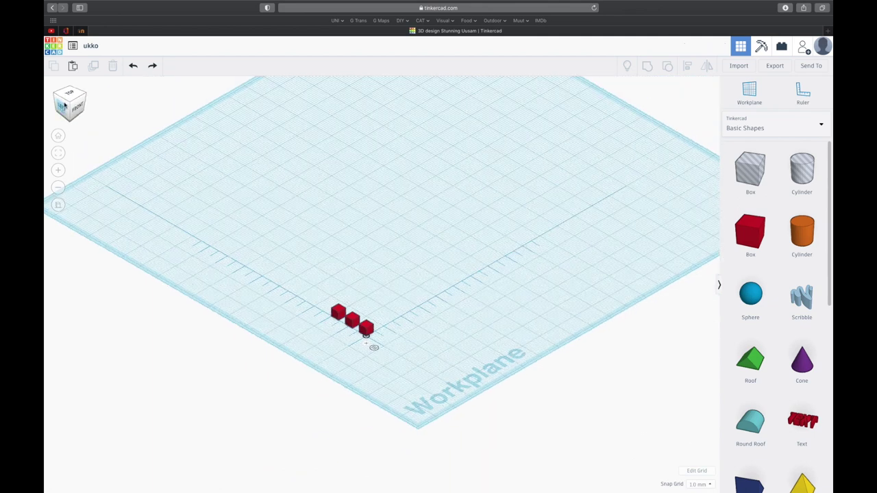
{"action": "left_click", "coordinate": [69, 98]}
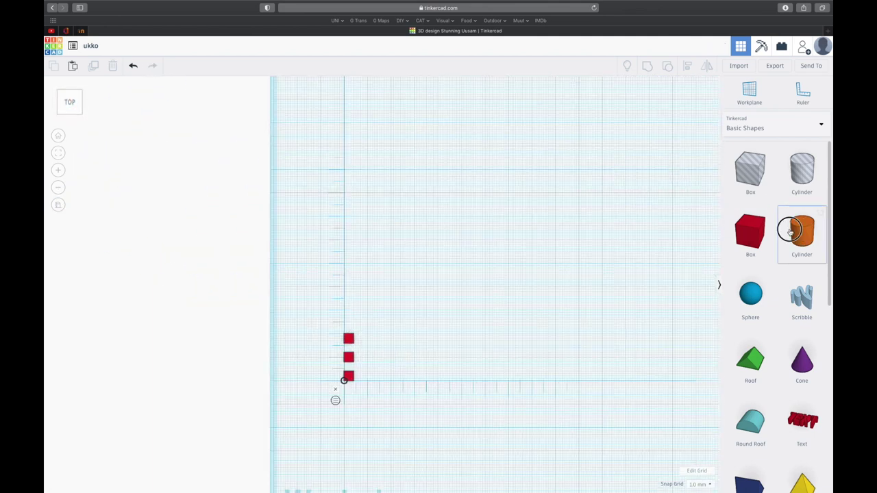
Step: Drop an orange cylinder above the red boxes and resize it to 2 × 2 × 4 mm
{"action": "left_click_drag", "start_coordinate": [801, 233], "coordinate": [345, 264]}
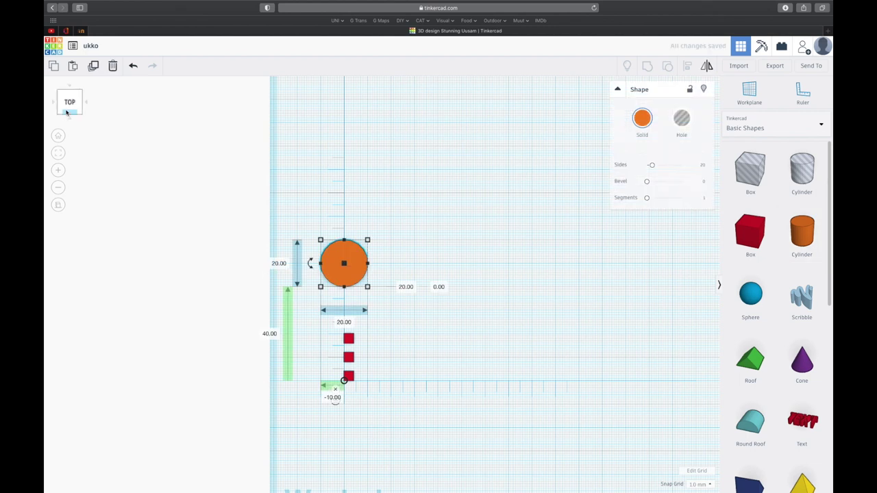
{"action": "left_click", "coordinate": [74, 107]}
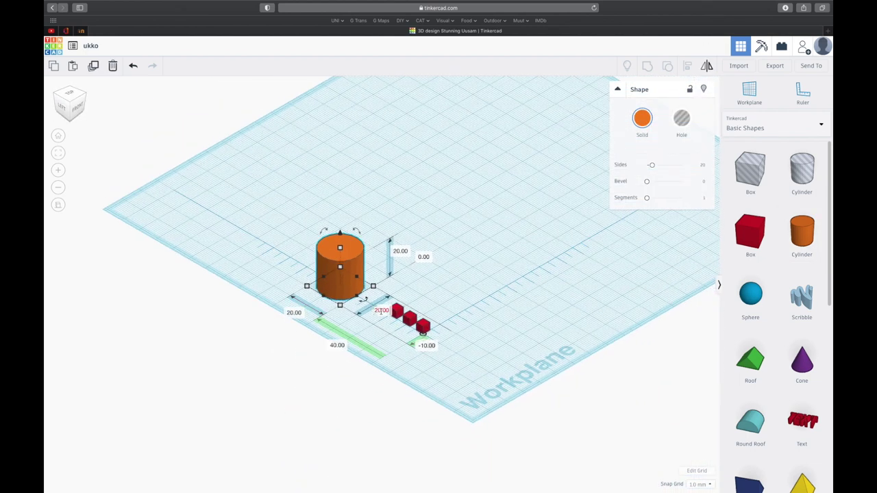
{"action": "type", "text": "2"}
{"action": "key", "text": "Tab"}
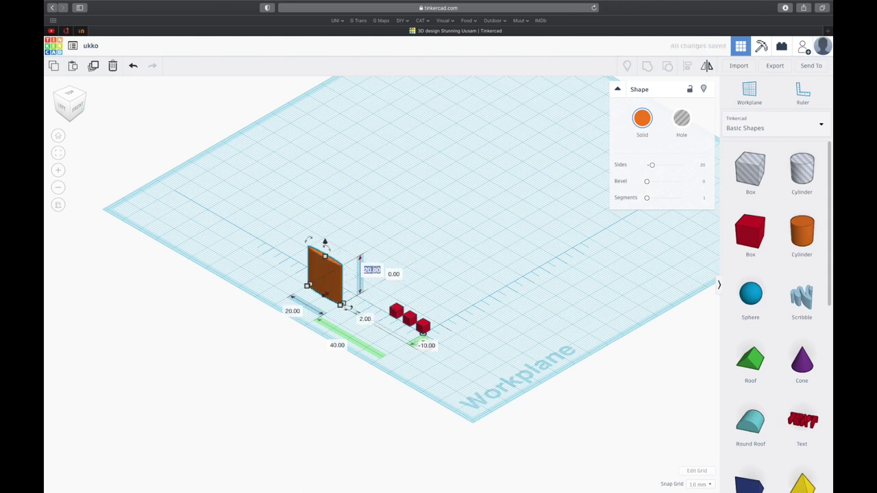
{"action": "type", "text": "4"}
{"action": "key", "text": "Return"}
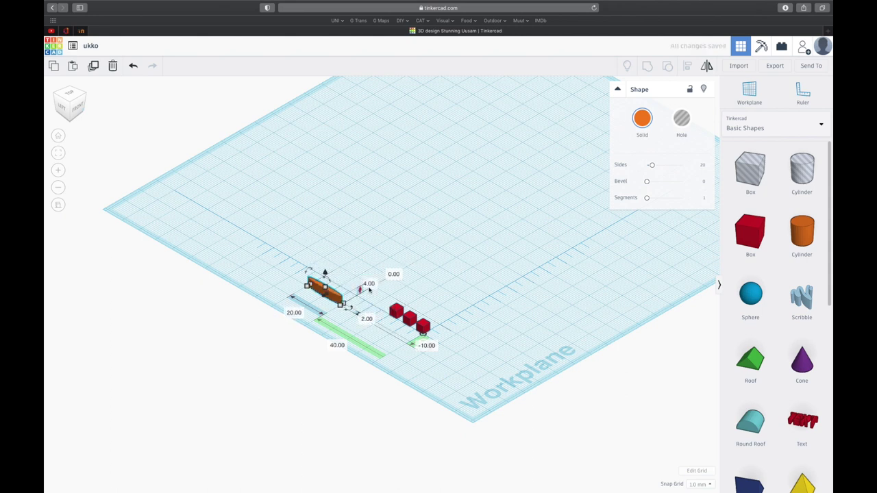
{"action": "left_click", "coordinate": [349, 263]}
{"action": "left_click", "coordinate": [333, 292]}
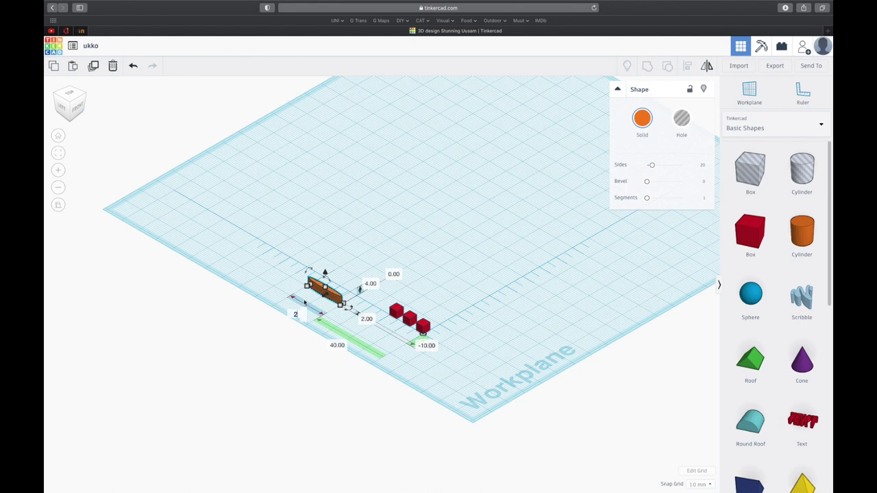
{"action": "left_click", "coordinate": [305, 302]}
{"action": "left_click", "coordinate": [326, 291]}
{"action": "left_click", "coordinate": [69, 97]}
{"action": "left_click", "coordinate": [327, 279]}
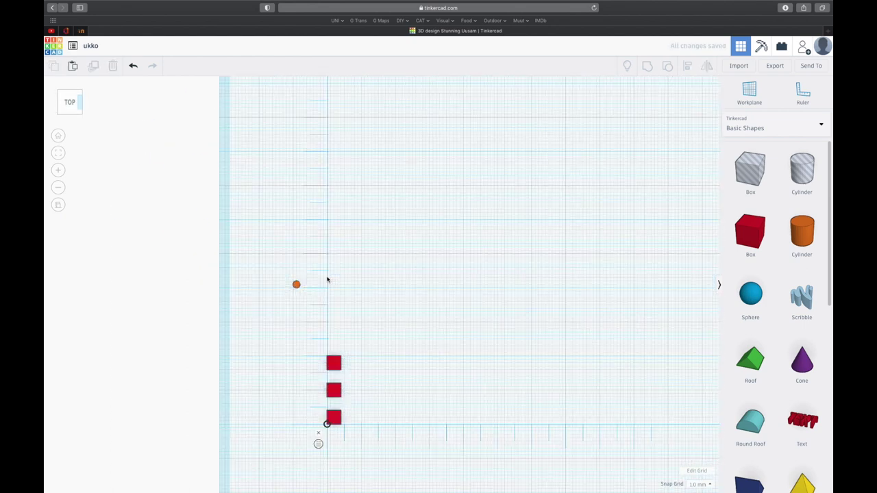
Step: Center the small orange cylinder on the vertical axis and duplicate it repeatedly along a diagonal arc
{"action": "scroll", "coordinate": [326, 279], "scroll_direction": "up", "scroll_amount": 3}
{"action": "left_click_drag", "start_coordinate": [188, 284], "coordinate": [267, 283]}
{"action": "left_click", "coordinate": [309, 260]}
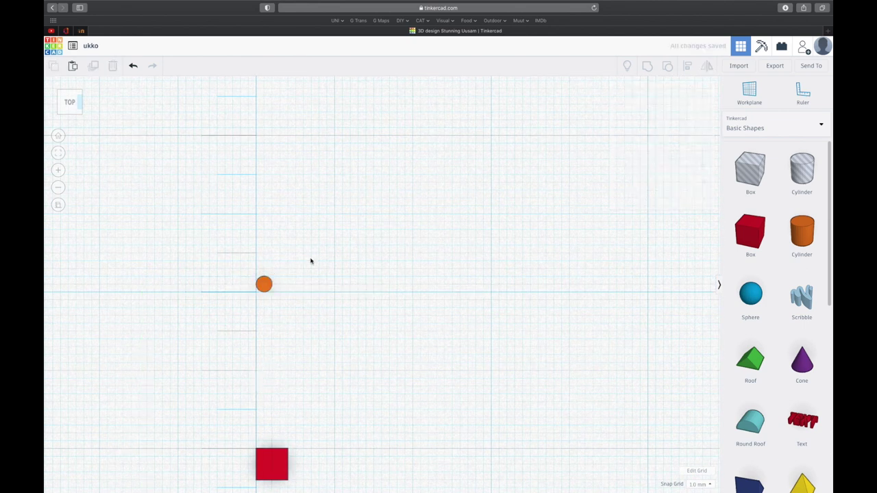
{"action": "left_click", "coordinate": [266, 287]}
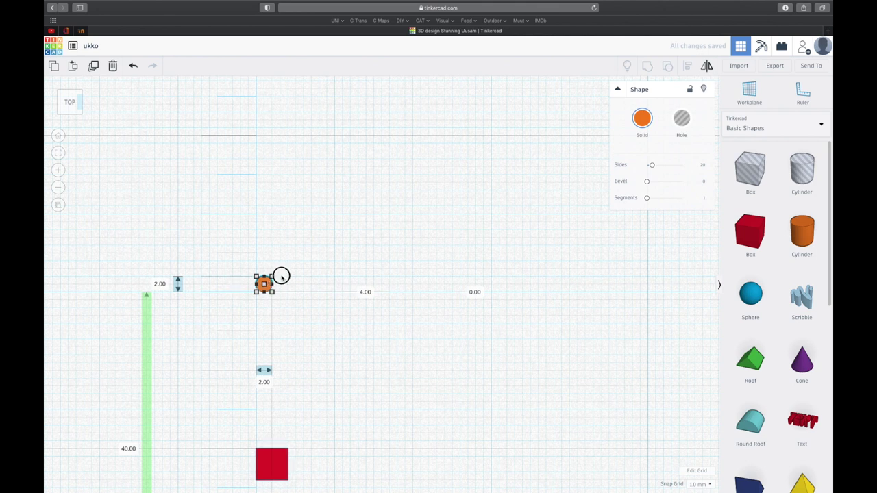
{"action": "left_click", "coordinate": [92, 65]}
{"action": "scroll", "coordinate": [270, 280], "scroll_direction": "up", "scroll_amount": 2}
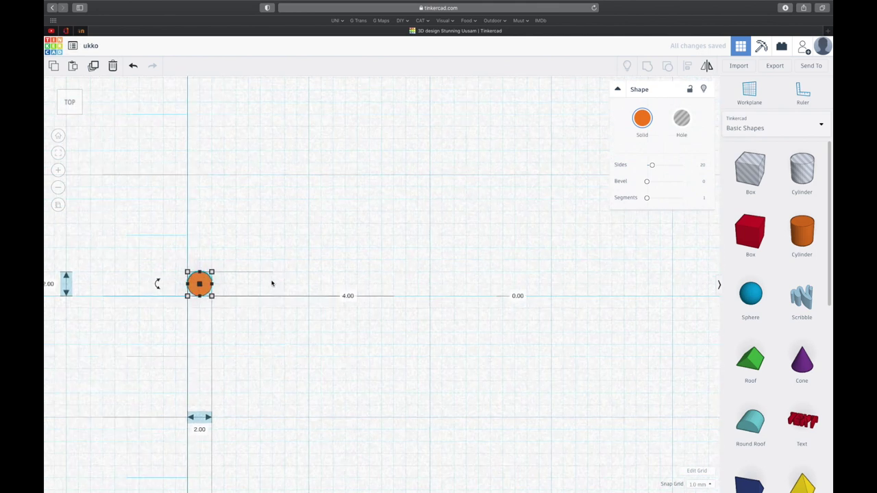
{"action": "mouse_move", "coordinate": [245, 280]}
{"action": "left_mouse_down"}
{"action": "mouse_move", "coordinate": [282, 267]}
{"action": "mouse_move", "coordinate": [240, 288]}
{"action": "left_mouse_up"}
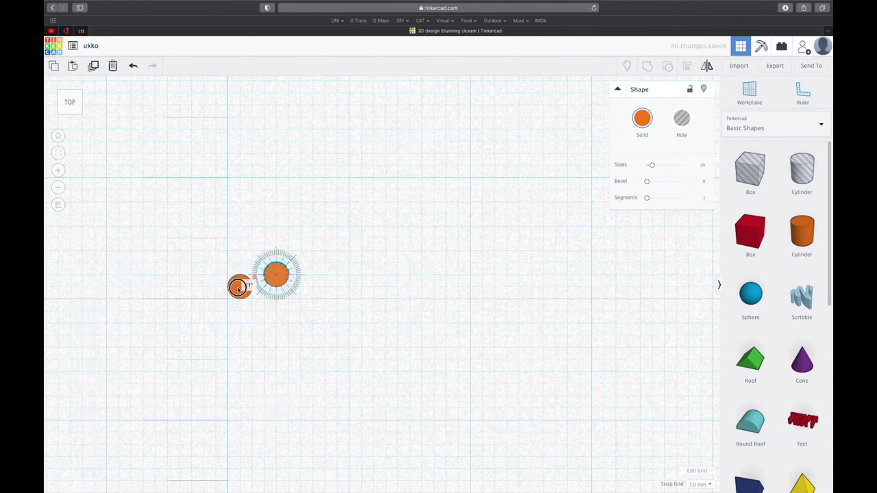
{"action": "left_click", "coordinate": [95, 65]}
{"action": "left_click", "coordinate": [94, 65]}
{"action": "left_click", "coordinate": [95, 65]}
{"action": "left_click", "coordinate": [96, 65]}
{"action": "left_click", "coordinate": [96, 65]}
{"action": "left_click", "coordinate": [96, 65]}
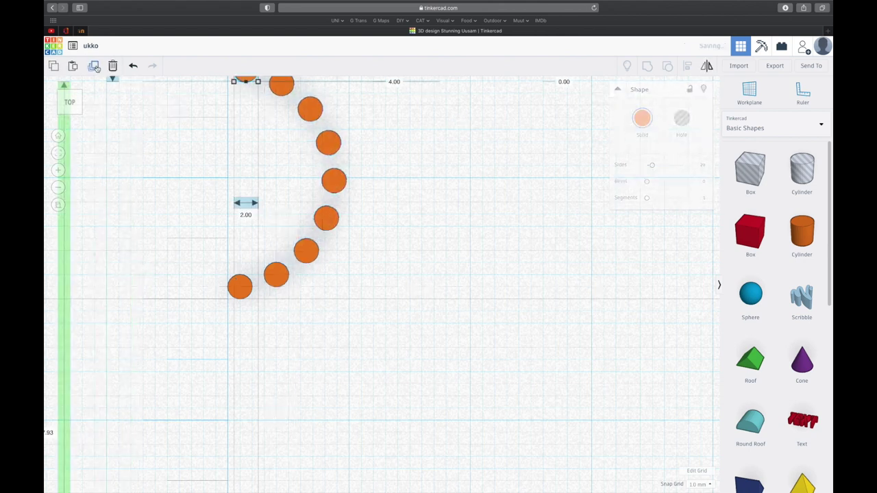
{"action": "scroll", "coordinate": [256, 135], "scroll_direction": "up", "scroll_amount": 1}
{"action": "scroll", "coordinate": [255, 135], "scroll_direction": "down", "scroll_amount": 3}
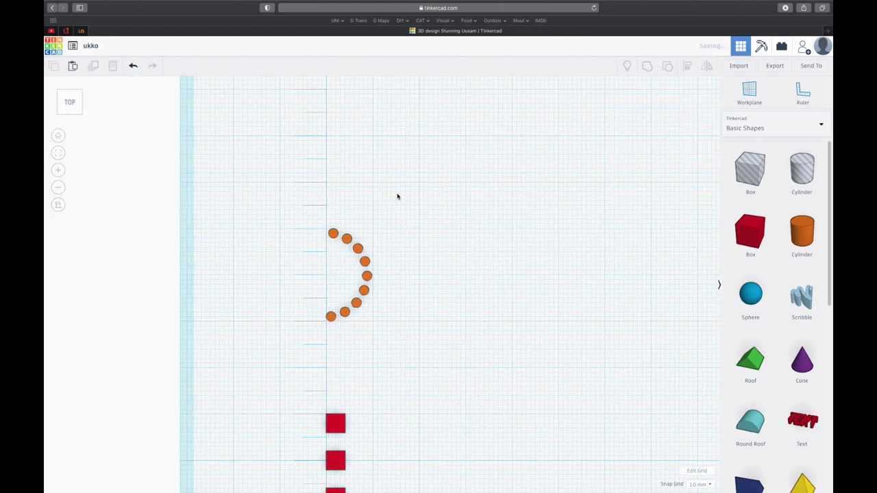
Step: Group the ten orange circles and rotate the group a quarter turn into a smile
{"action": "left_click_drag", "start_coordinate": [398, 196], "coordinate": [311, 328]}
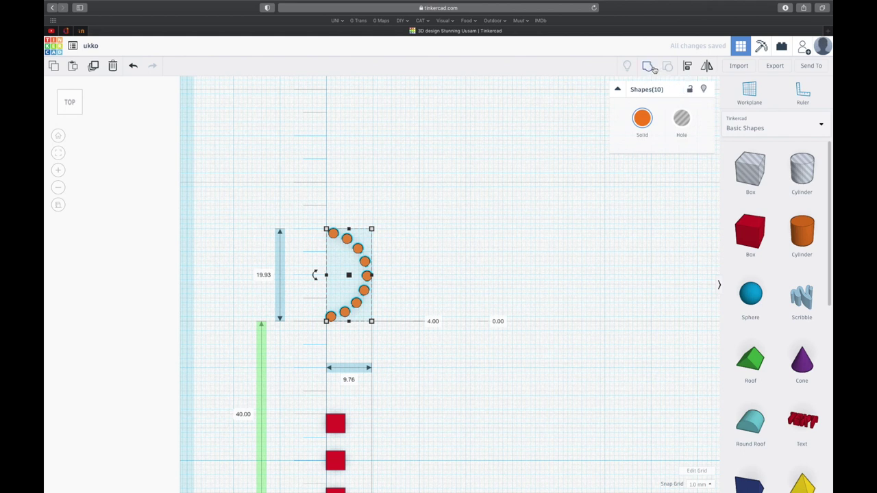
{"action": "key", "text": "ctrl+g"}
{"action": "left_click_drag", "start_coordinate": [313, 274], "coordinate": [344, 228]}
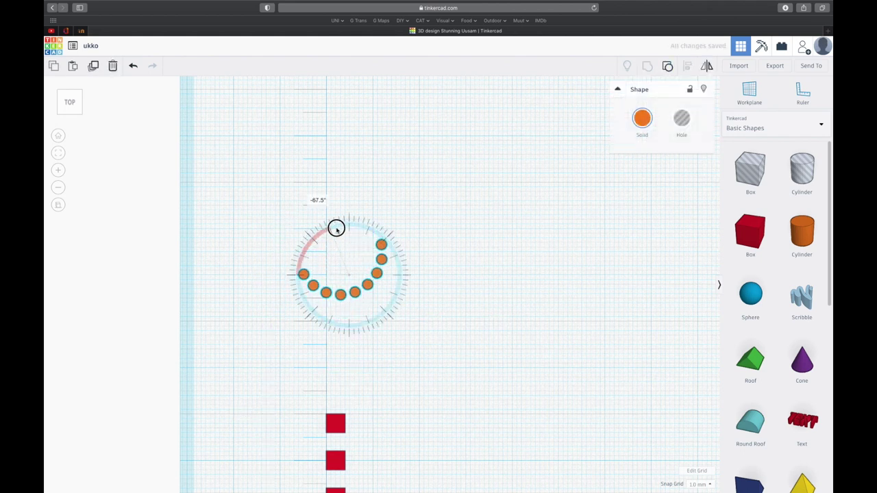
{"action": "left_click", "coordinate": [430, 227]}
Step: Ungroup the smile and delete its top-right and top-left end circles
{"action": "scroll", "coordinate": [439, 223], "scroll_direction": "down", "scroll_amount": 3}
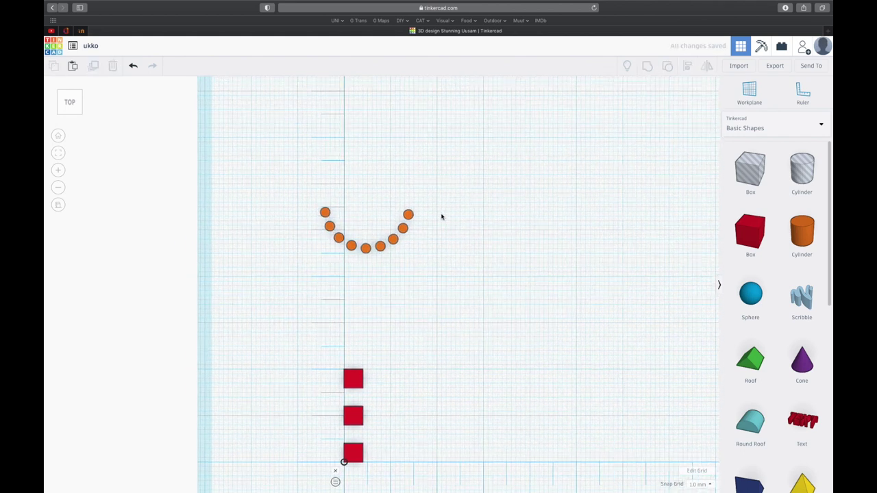
{"action": "left_click_drag", "start_coordinate": [432, 209], "coordinate": [315, 256]}
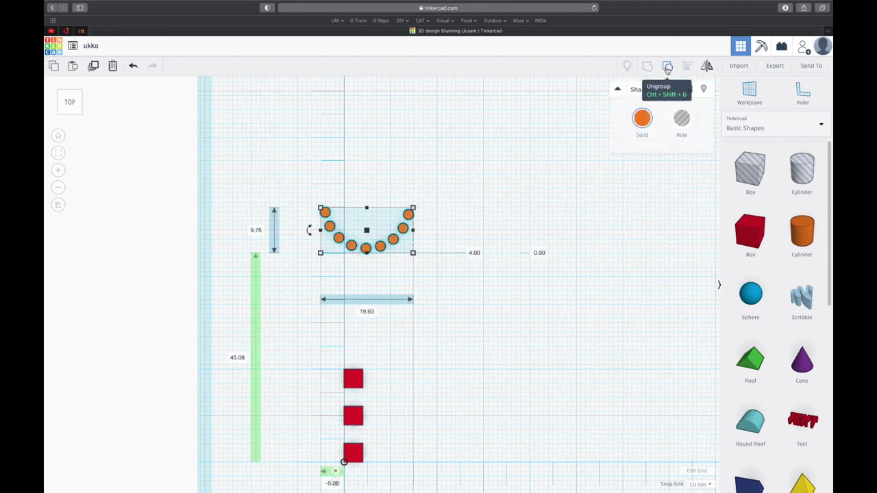
{"action": "left_click", "coordinate": [428, 203]}
{"action": "left_click", "coordinate": [408, 214]}
{"action": "key", "text": "Delete"}
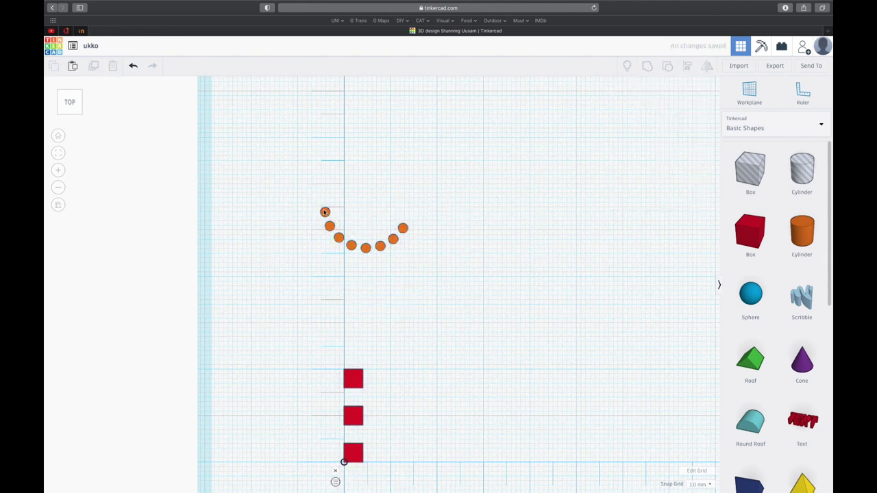
{"action": "left_click", "coordinate": [324, 212]}
{"action": "key", "text": "Delete"}
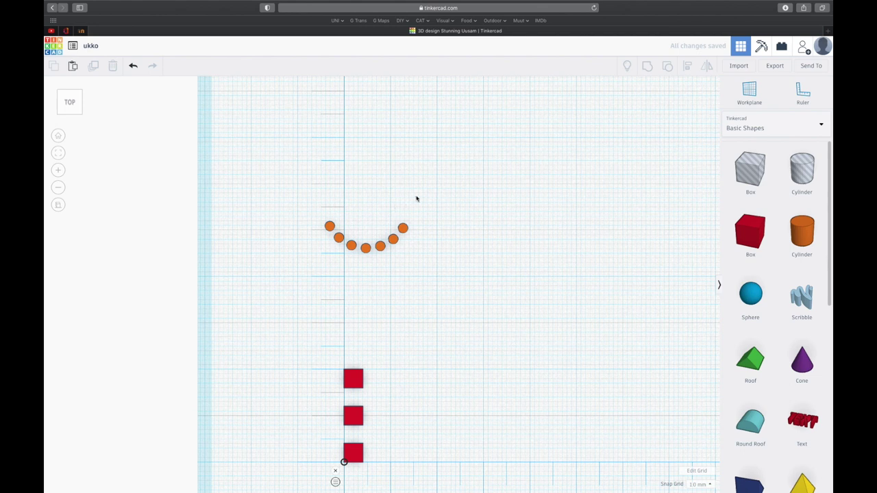
{"action": "scroll", "coordinate": [405, 209], "scroll_direction": "down", "scroll_amount": 3}
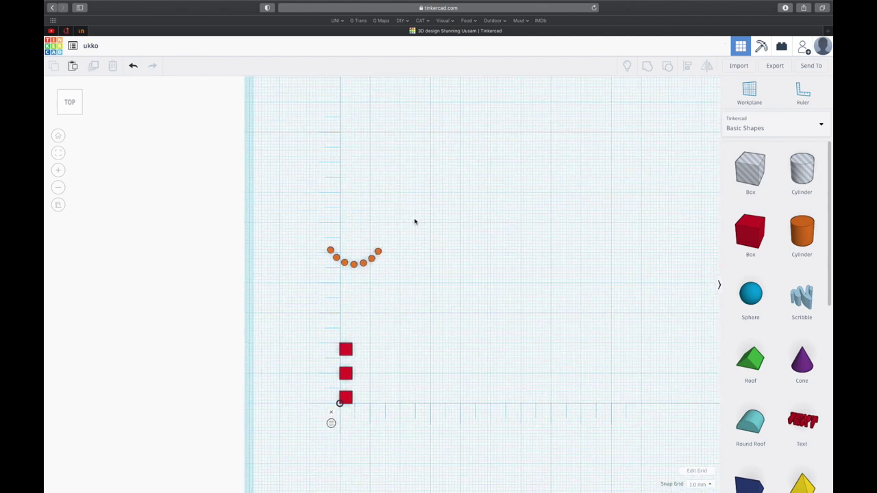
Step: Place a purple cone above the smile and set its width and length to 4 mm
{"action": "left_click", "coordinate": [798, 368]}
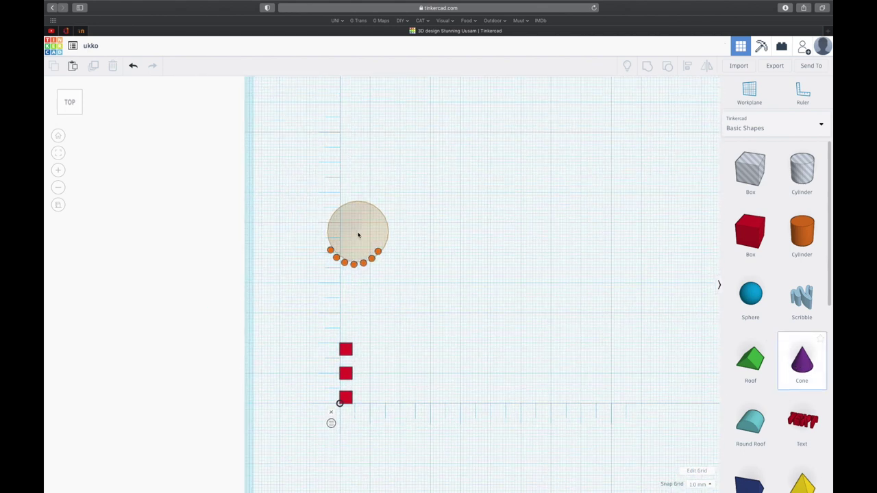
{"action": "left_click", "coordinate": [358, 225]}
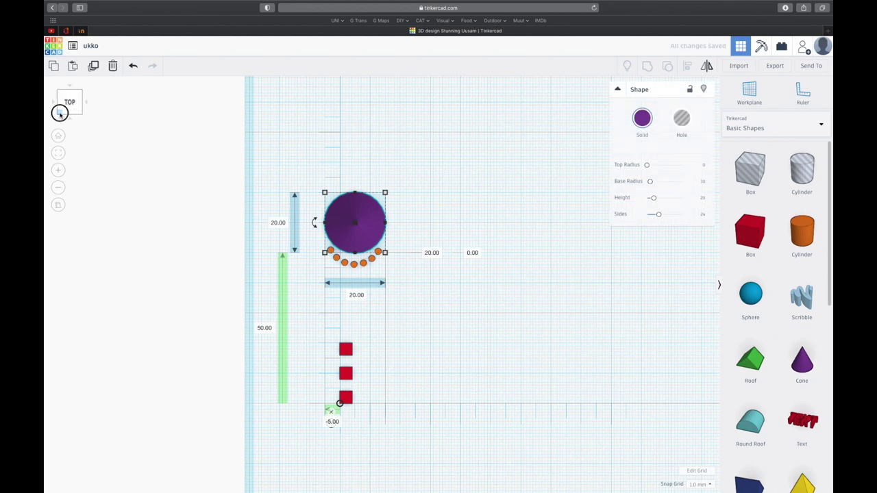
{"action": "left_click", "coordinate": [60, 115]}
{"action": "type", "text": "4"}
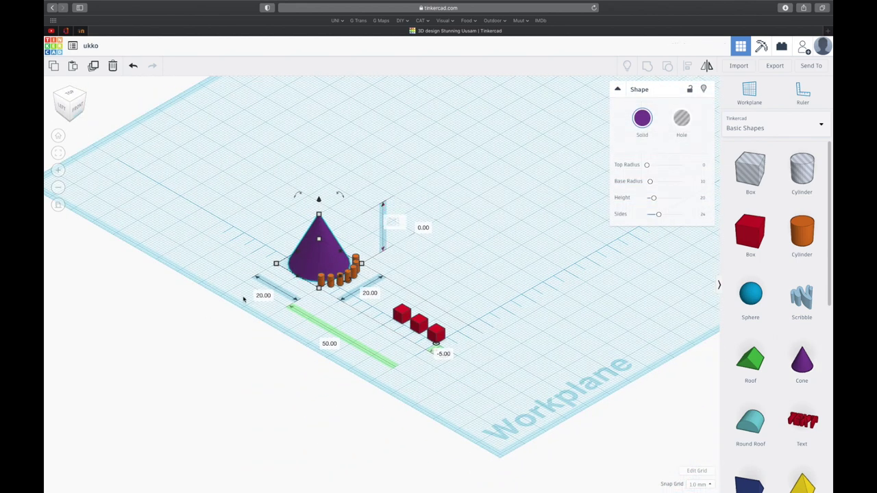
{"action": "left_click", "coordinate": [269, 295]}
{"action": "type", "text": "4"}
{"action": "left_click", "coordinate": [365, 292]}
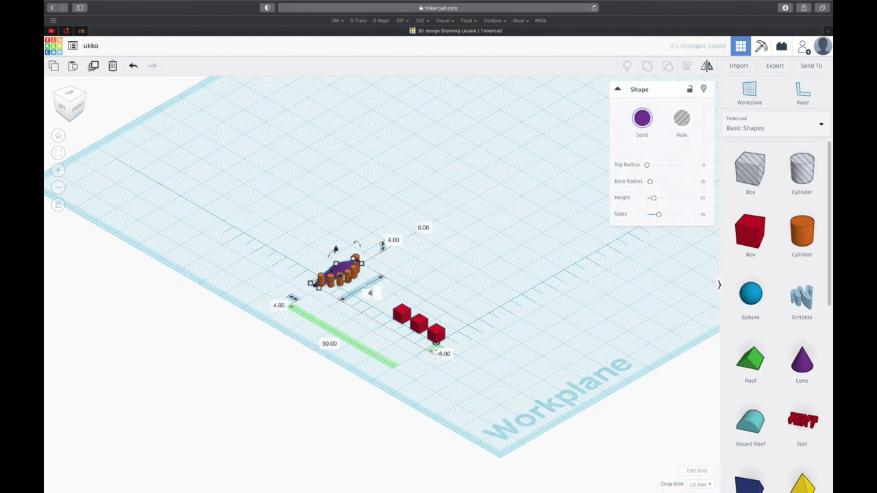
{"action": "key", "text": "Return"}
Step: Raise the cone's height to about 9.55 mm
{"action": "left_click", "coordinate": [68, 96]}
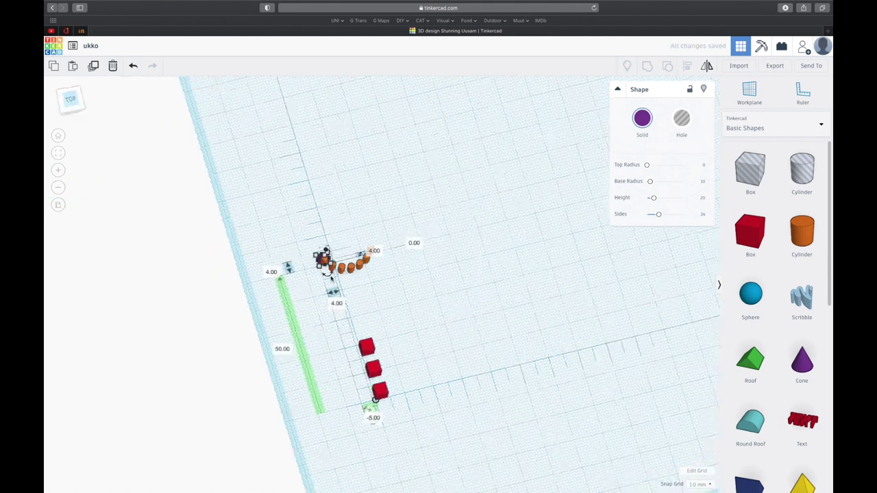
{"action": "scroll", "coordinate": [286, 120], "scroll_direction": "up", "scroll_amount": 5}
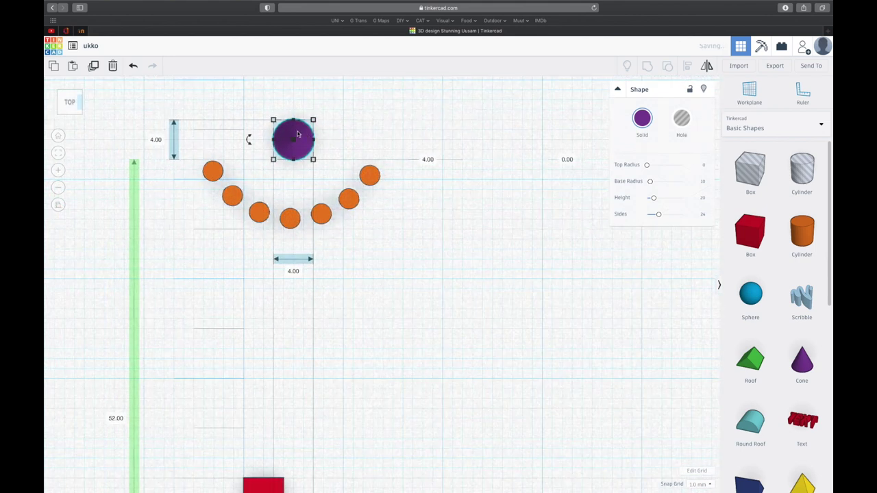
{"action": "left_click", "coordinate": [72, 96]}
{"action": "left_click_drag", "start_coordinate": [654, 203], "coordinate": [662, 198]}
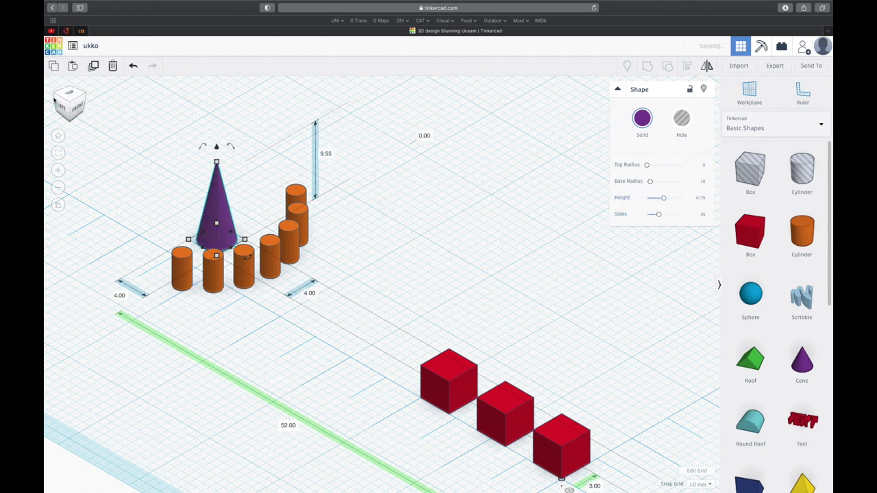
{"action": "left_click", "coordinate": [68, 96]}
{"action": "key", "text": "f"}
{"action": "scroll", "coordinate": [208, 152], "scroll_direction": "down", "scroll_amount": 5}
{"action": "scroll", "coordinate": [753, 342], "scroll_direction": "down", "scroll_amount": 3}
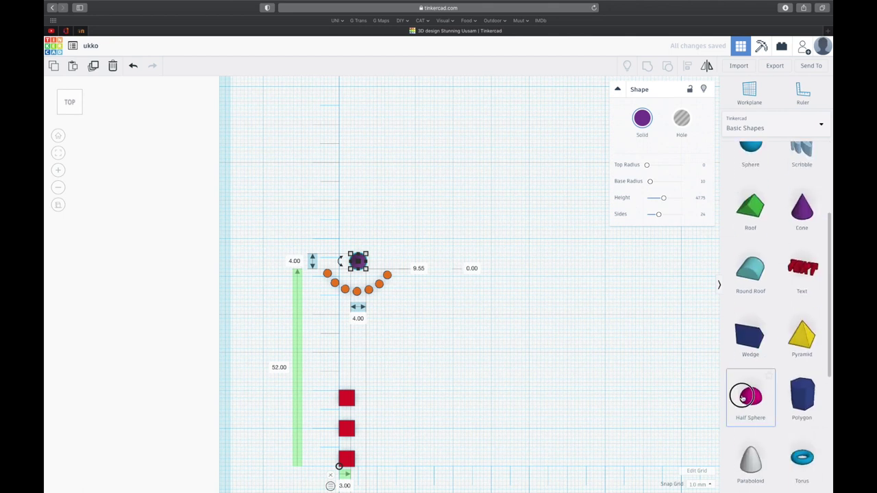
Step: Place a magenta half sphere above the nose, trying a copy beside it and undoing the move
{"action": "left_click_drag", "start_coordinate": [743, 398], "coordinate": [339, 224]}
{"action": "left_click", "coordinate": [361, 218]}
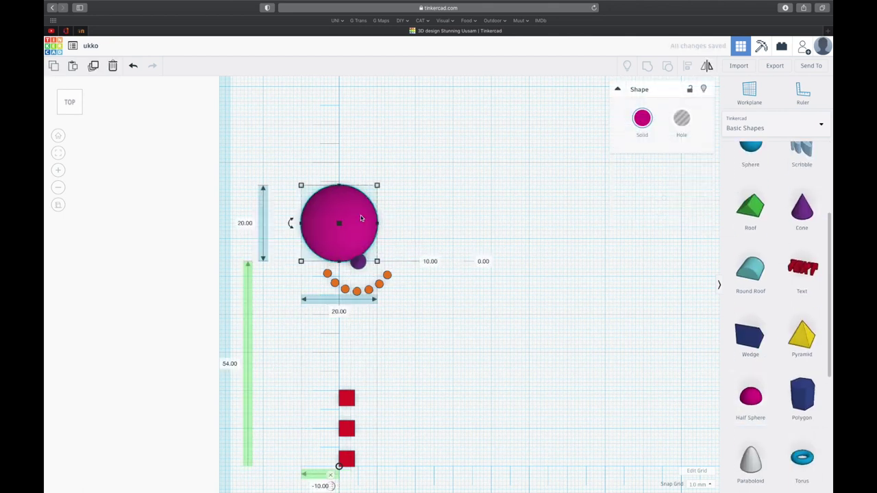
{"action": "left_click", "coordinate": [94, 65]}
{"action": "left_click_drag", "start_coordinate": [332, 209], "coordinate": [404, 209]}
{"action": "left_click", "coordinate": [491, 208]}
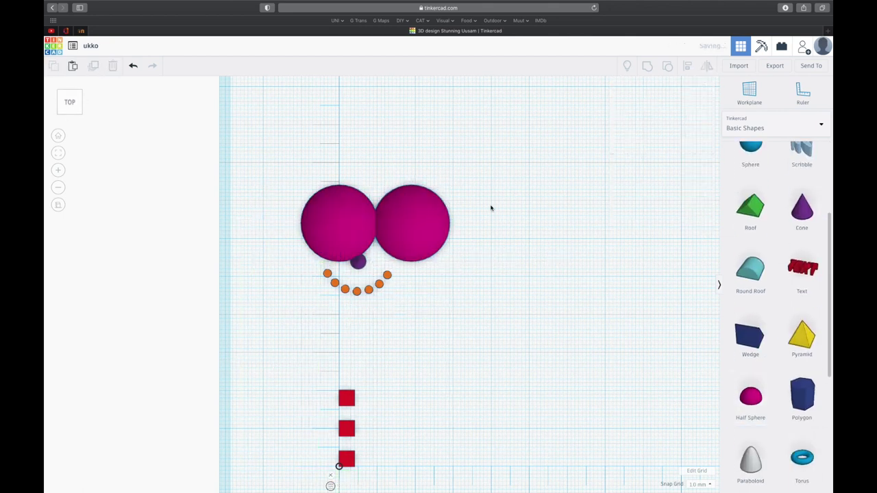
{"action": "left_click", "coordinate": [441, 214]}
{"action": "key", "text": "ctrl+z"}
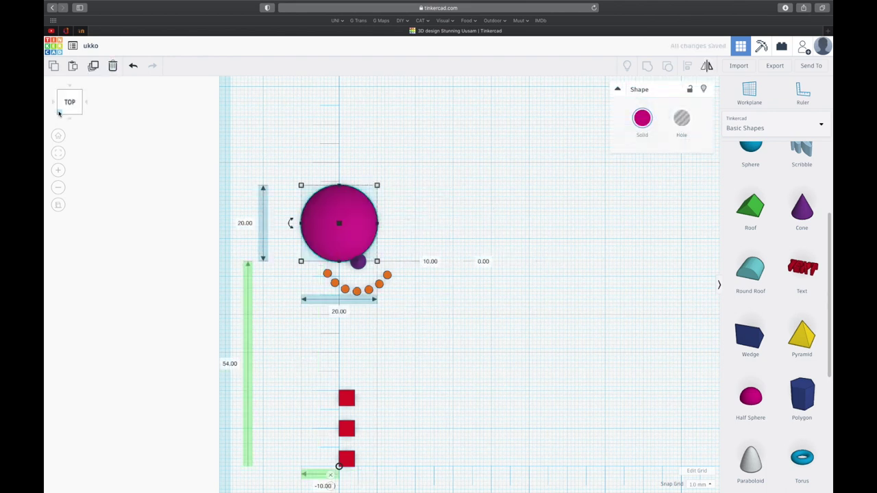
Step: Resize the half sphere to 4 × 4 × 4 mm
{"action": "left_click", "coordinate": [59, 113]}
{"action": "left_click", "coordinate": [369, 304]}
{"action": "type", "text": "4"}
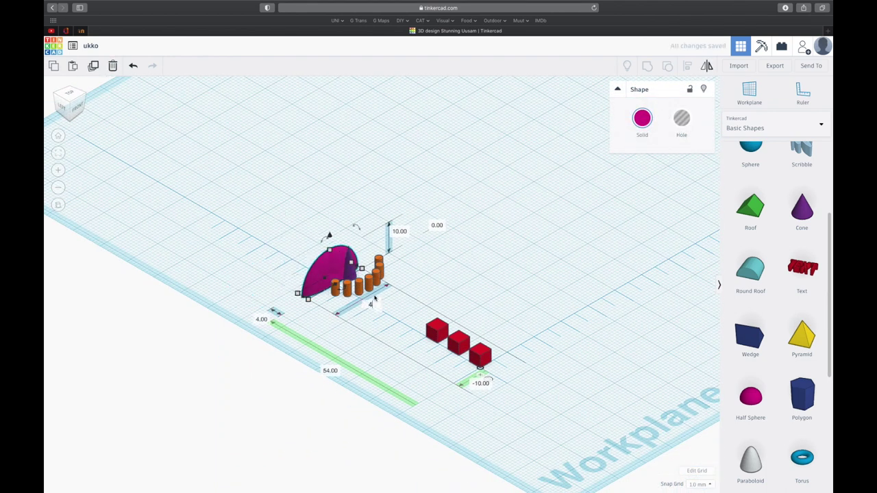
{"action": "key", "text": "Tab"}
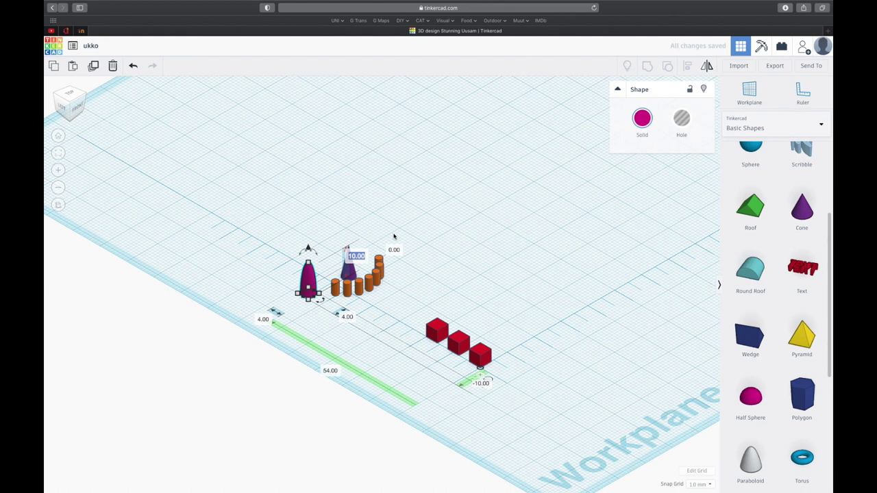
{"action": "key", "text": "Return"}
{"action": "left_click", "coordinate": [59, 87]}
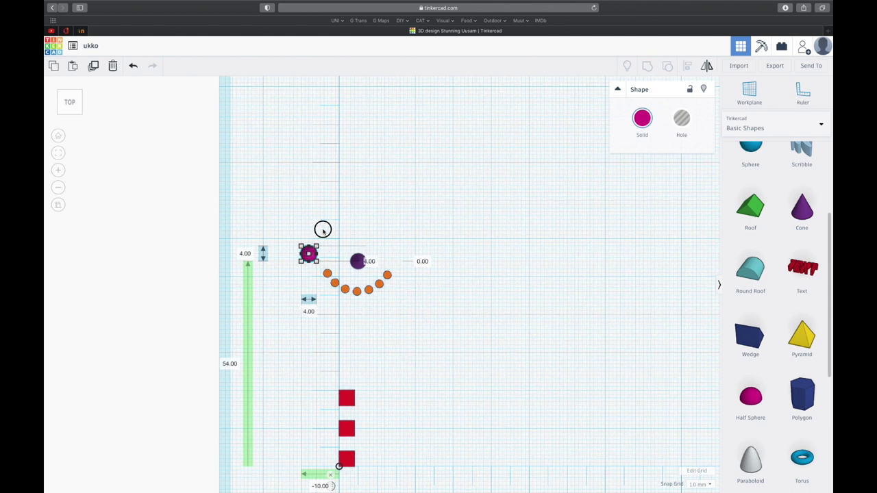
Step: Move the eye above-left of the nose and duplicate it for the second eye
{"action": "scroll", "coordinate": [322, 229], "scroll_direction": "up", "scroll_amount": 5}
{"action": "mouse_move", "coordinate": [153, 177]}
{"action": "left_mouse_down"}
{"action": "mouse_move", "coordinate": [266, 102]}
{"action": "mouse_move", "coordinate": [358, 93]}
{"action": "left_mouse_up"}
{"action": "left_click", "coordinate": [93, 66]}
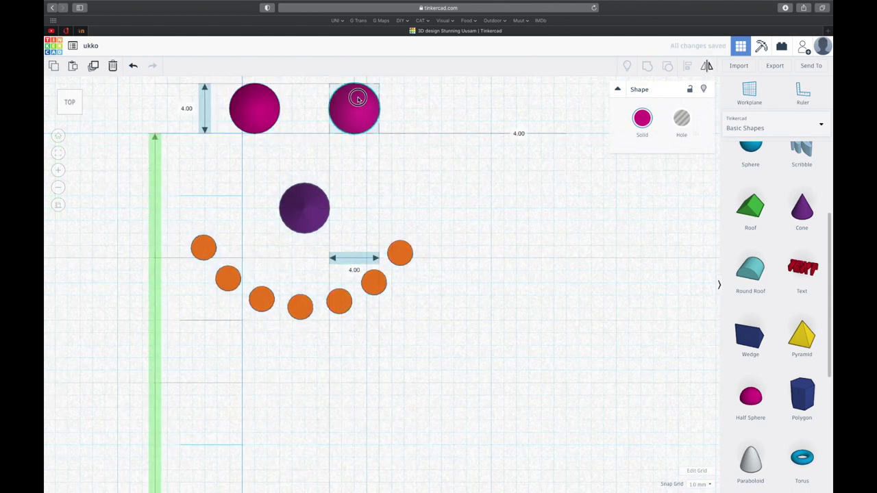
{"action": "left_click", "coordinate": [418, 157]}
{"action": "scroll", "coordinate": [419, 162], "scroll_direction": "down", "scroll_amount": 5}
{"action": "scroll", "coordinate": [420, 162], "scroll_direction": "down", "scroll_amount": 3}
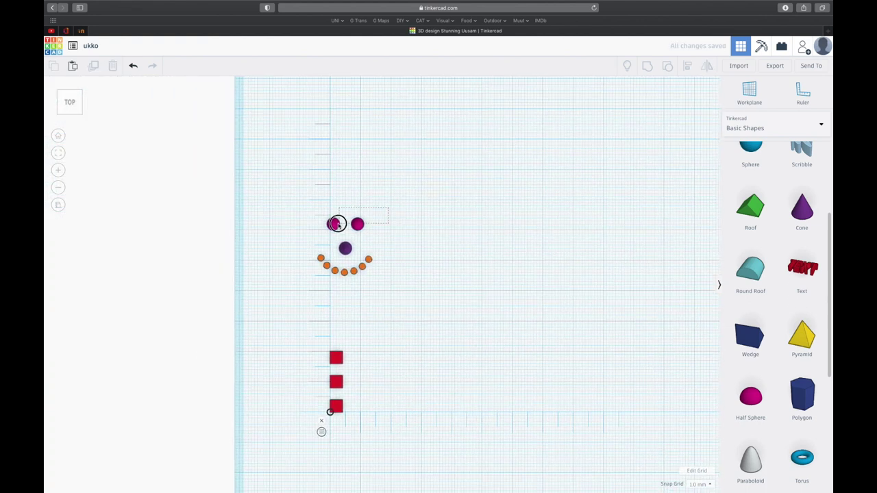
Step: Group the eye pair, the smile dots and the three red cubes as separate groups
{"action": "left_click_drag", "start_coordinate": [365, 216], "coordinate": [325, 229]}
{"action": "left_click", "coordinate": [646, 69]}
{"action": "left_click", "coordinate": [384, 255]}
{"action": "left_click_drag", "start_coordinate": [393, 263], "coordinate": [299, 289]}
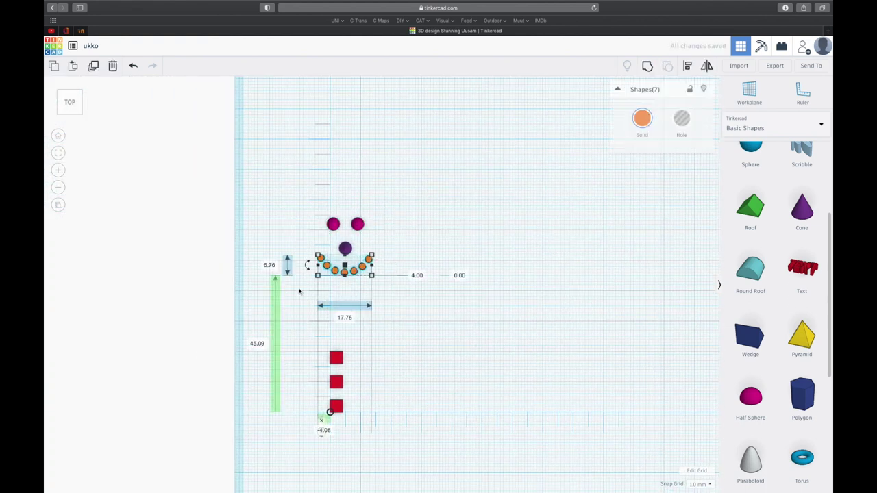
{"action": "left_click", "coordinate": [648, 69]}
{"action": "left_click_drag", "start_coordinate": [361, 338], "coordinate": [298, 446]}
{"action": "left_click", "coordinate": [646, 69]}
Step: Select the whole face and buttons, then review the layout in angled and top views
{"action": "left_click_drag", "start_coordinate": [427, 201], "coordinate": [257, 439]}
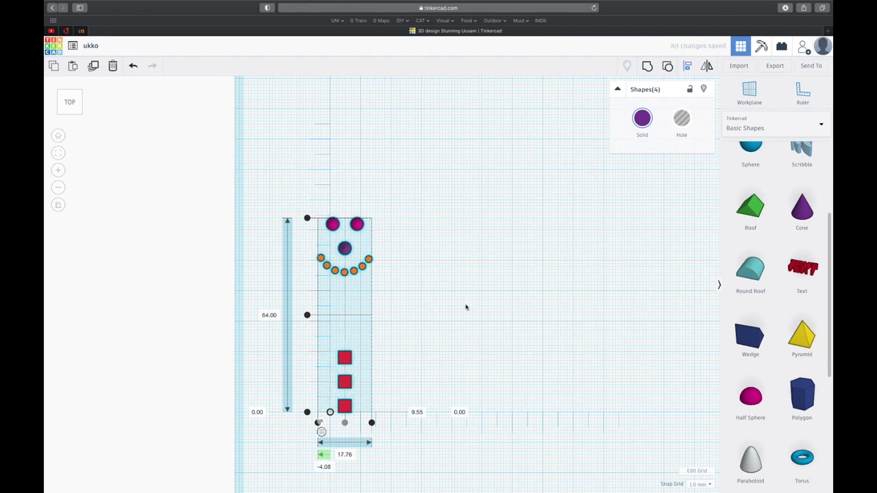
{"action": "left_click", "coordinate": [466, 308]}
{"action": "left_click_drag", "start_coordinate": [69, 102], "coordinate": [60, 115]}
{"action": "left_click", "coordinate": [59, 115]}
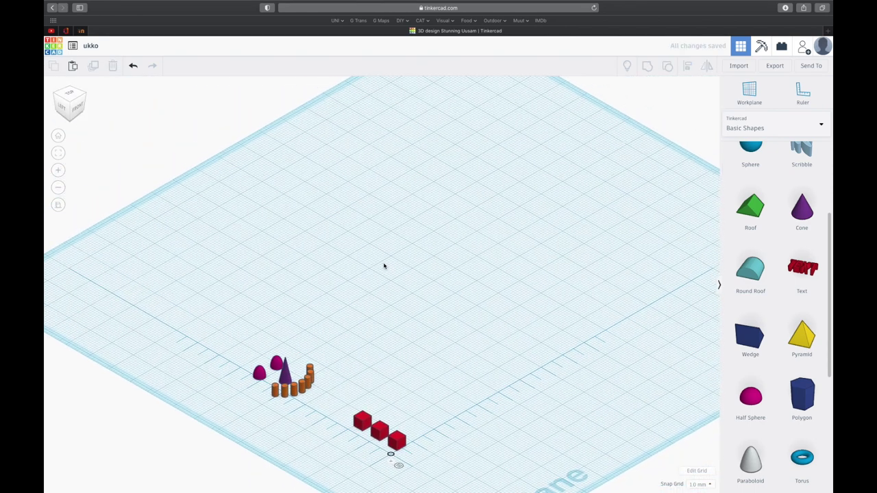
{"action": "left_click", "coordinate": [63, 95]}
{"action": "mouse_move", "coordinate": [567, 243]}
{"action": "middle_mouse_down"}
{"action": "mouse_move", "coordinate": [405, 285]}
{"action": "mouse_move", "coordinate": [494, 301]}
{"action": "middle_mouse_up"}
{"action": "scroll", "coordinate": [827, 275], "scroll_direction": "up", "scroll_amount": 5}
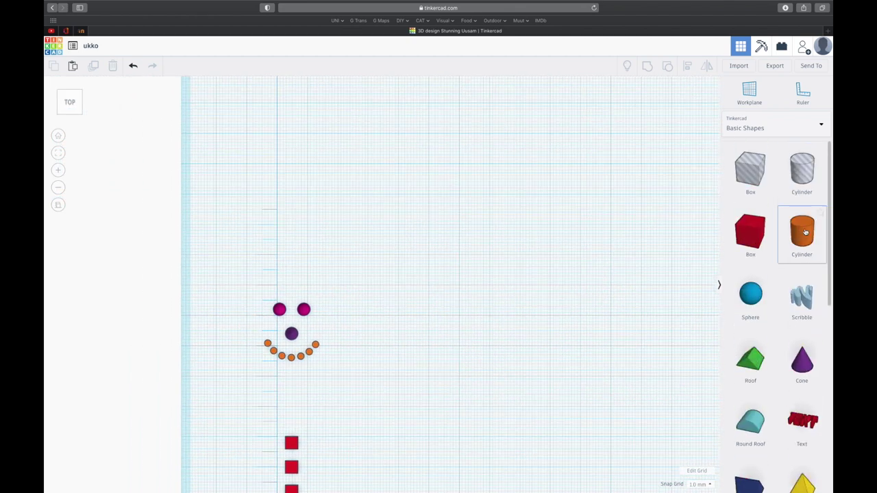
Step: Place an orange cylinder above the eyes as a flat 2 mm-tall disc
{"action": "left_click_drag", "start_coordinate": [802, 232], "coordinate": [294, 255]}
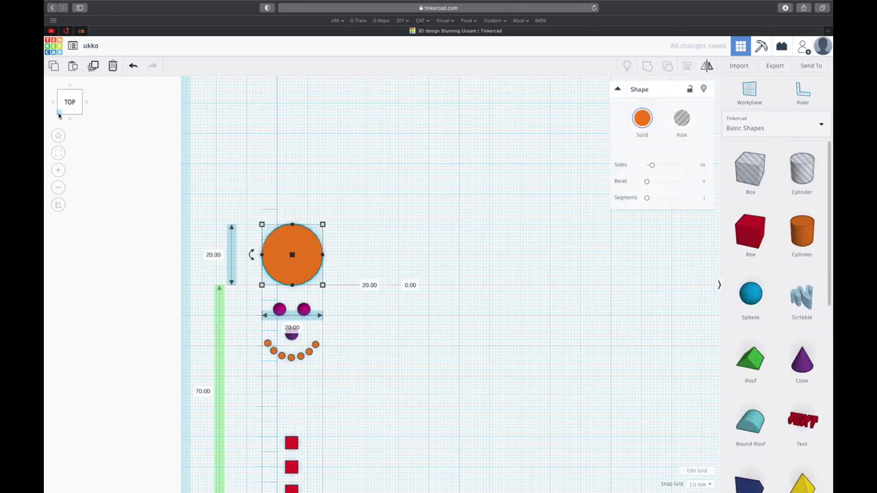
{"action": "left_click", "coordinate": [59, 113]}
{"action": "key", "text": "Return"}
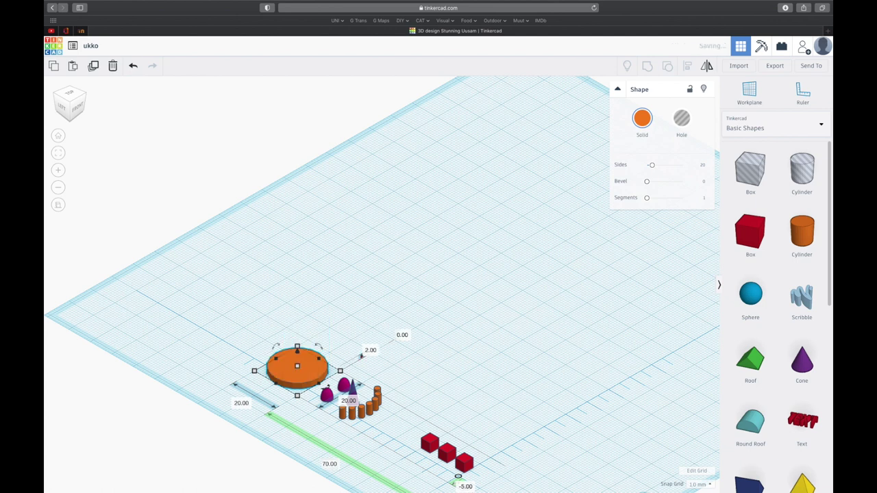
{"action": "left_click", "coordinate": [426, 365]}
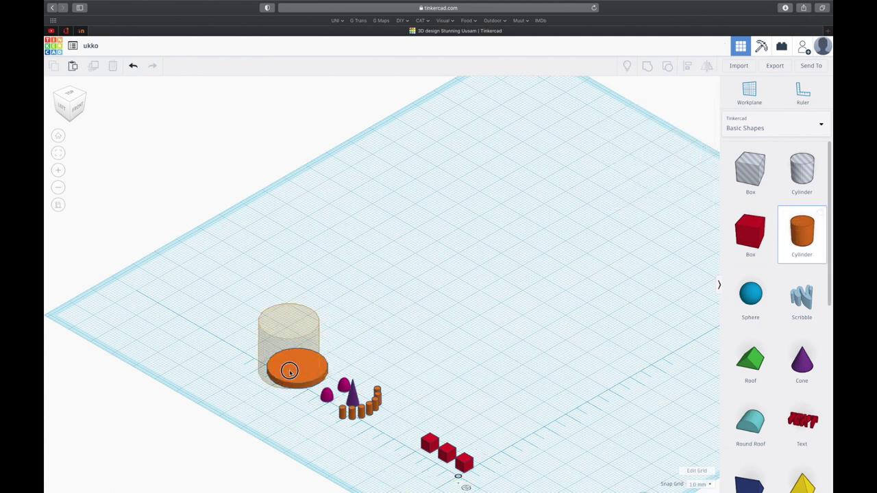
Step: Add a second cylinder on the disc, narrow it to 14 mm and sink it 2 mm
{"action": "left_click_drag", "start_coordinate": [711, 254], "coordinate": [297, 371]}
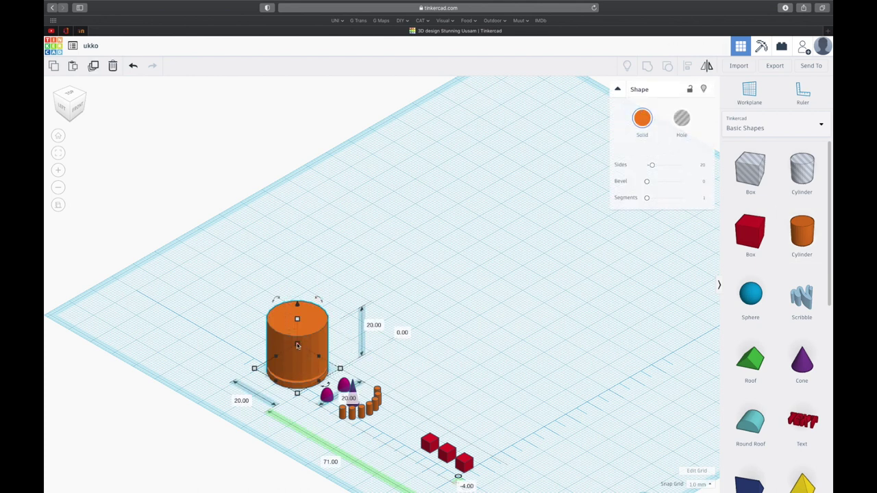
{"action": "mouse_move", "coordinate": [297, 350]}
{"action": "left_mouse_down"}
{"action": "mouse_move", "coordinate": [297, 361]}
{"action": "mouse_move", "coordinate": [302, 353]}
{"action": "left_mouse_up"}
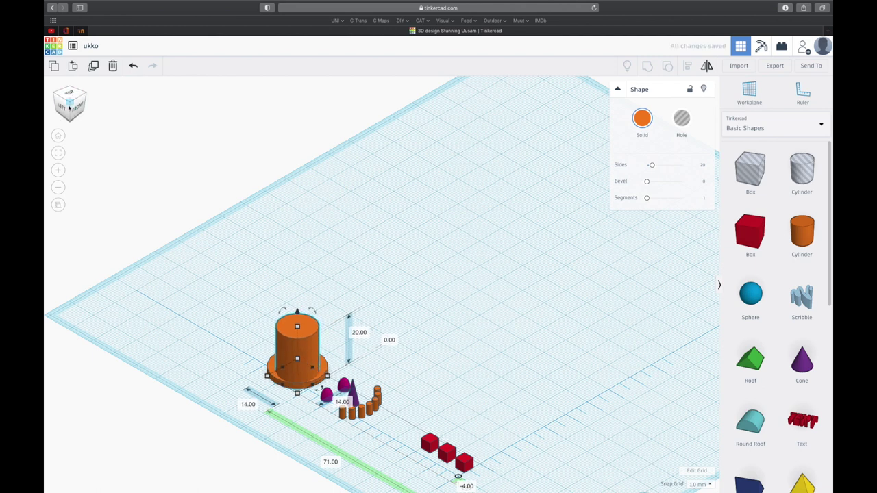
{"action": "left_click", "coordinate": [70, 101]}
{"action": "left_click_drag", "start_coordinate": [356, 319], "coordinate": [353, 353]}
{"action": "left_click_drag", "start_coordinate": [354, 281], "coordinate": [355, 287]}
{"action": "left_click", "coordinate": [78, 93]}
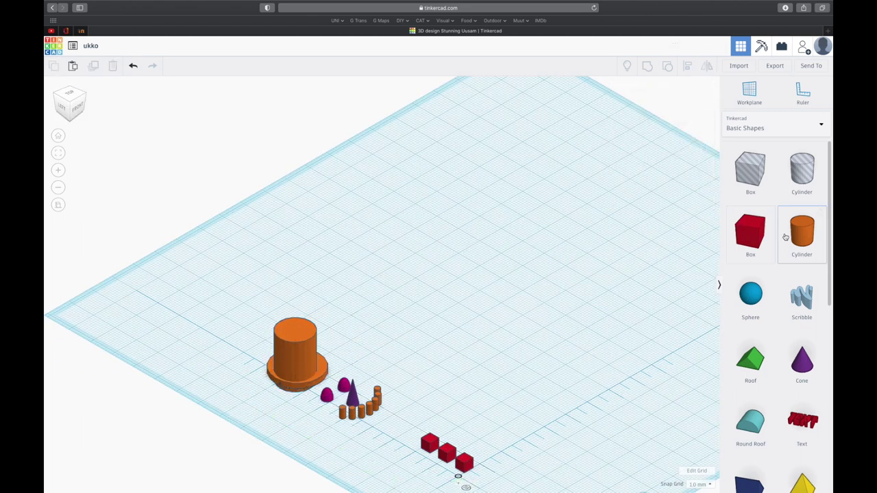
Step: Add a 16 mm tall cylinder and turn the crown cylinder into a hole
{"action": "left_click_drag", "start_coordinate": [784, 237], "coordinate": [337, 340]}
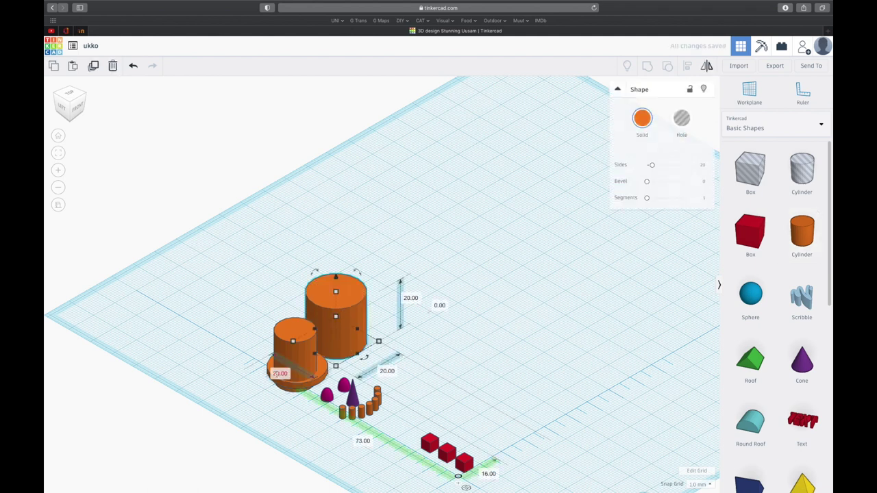
{"action": "left_click", "coordinate": [412, 299]}
{"action": "type", "text": "16"}
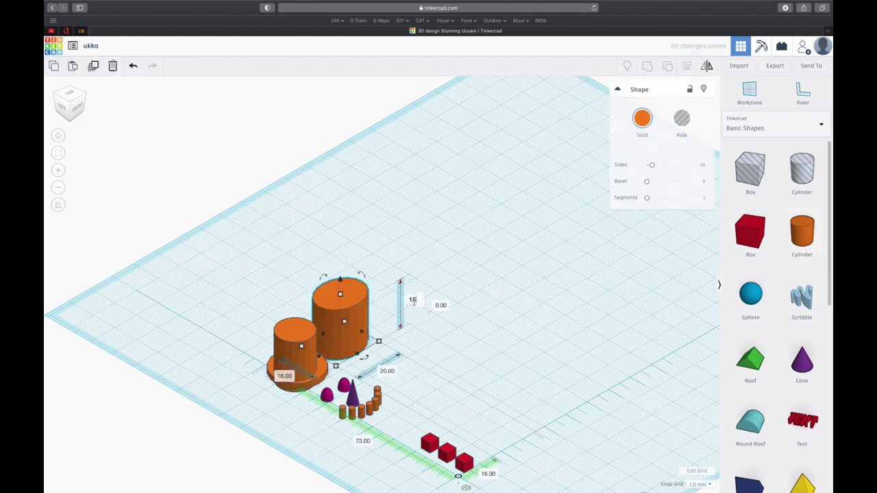
{"action": "key", "text": "Return"}
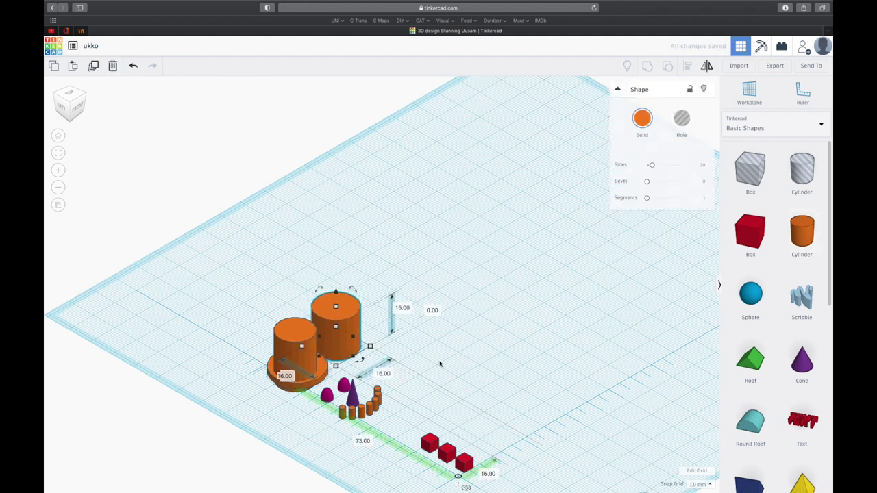
{"action": "left_click", "coordinate": [279, 314]}
{"action": "left_click", "coordinate": [282, 323]}
{"action": "left_click", "coordinate": [683, 119]}
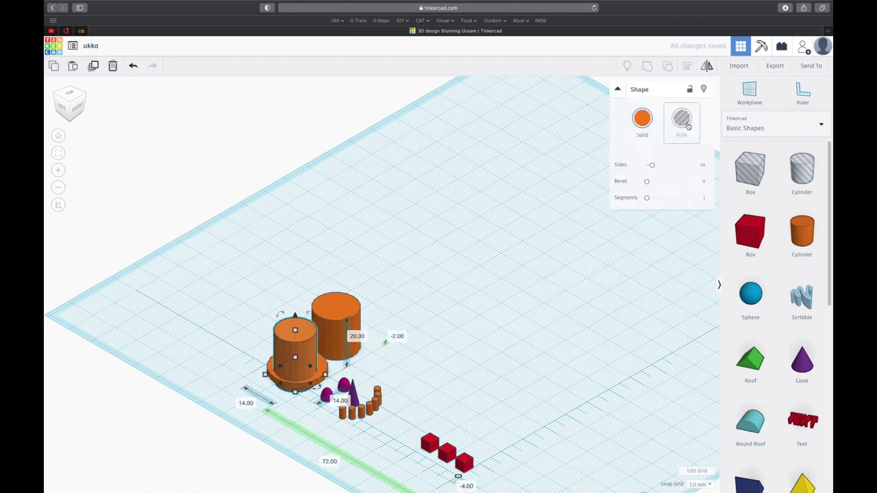
{"action": "left_click", "coordinate": [499, 268]}
Step: Select the tall cylinder, brim and hole cylinder and align their centres on the brim
{"action": "left_click", "coordinate": [347, 318]}
{"action": "left_click", "coordinate": [294, 369]}
{"action": "left_click", "coordinate": [335, 327], "text": "shift"}
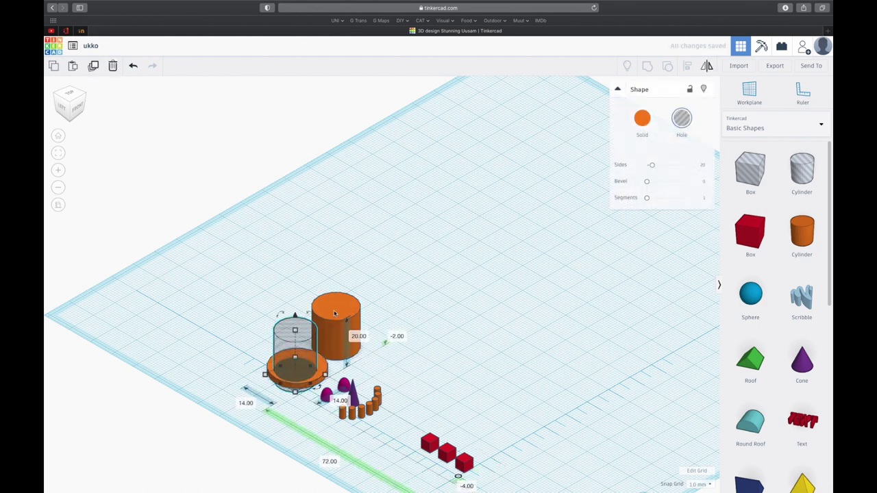
{"action": "left_click", "coordinate": [295, 340], "text": "shift"}
{"action": "left_click", "coordinate": [687, 66]}
{"action": "left_click", "coordinate": [267, 388]}
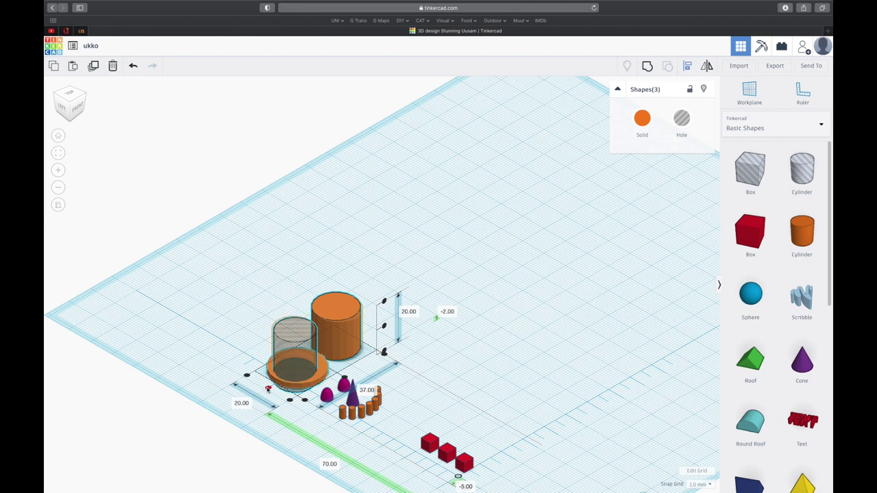
{"action": "left_click", "coordinate": [322, 387]}
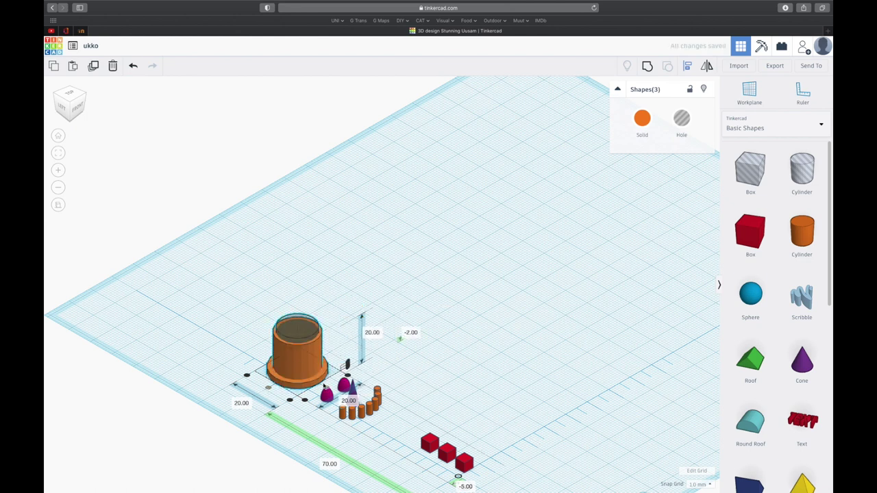
Step: Inspect the aligned hat from the front and orbited views, reselecting its parts
{"action": "left_click", "coordinate": [75, 107]}
{"action": "left_click", "coordinate": [259, 213]}
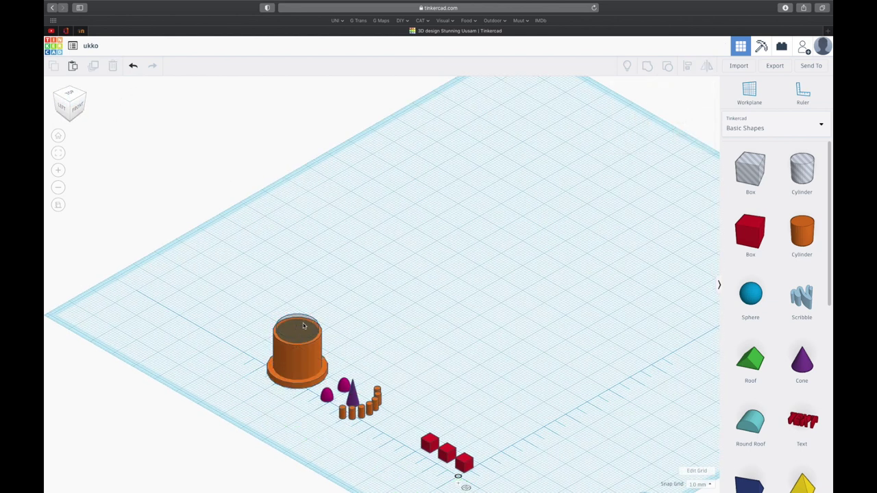
{"action": "left_click", "coordinate": [297, 320]}
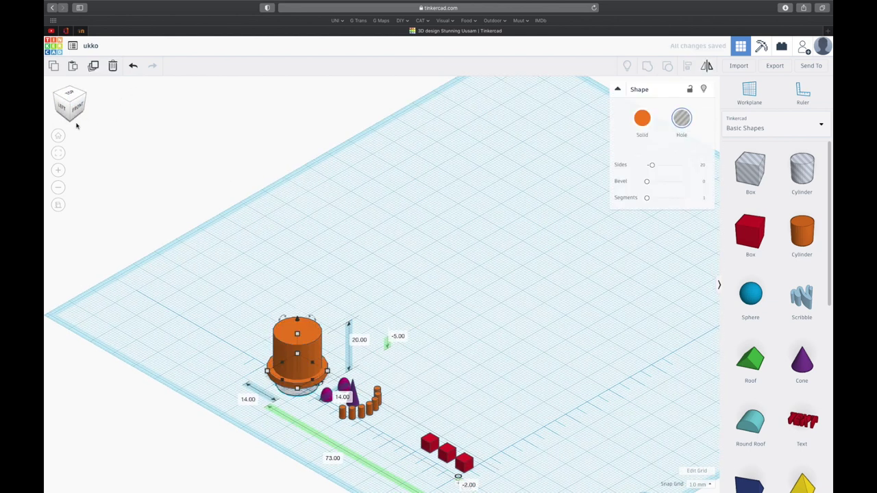
{"action": "left_click_drag", "start_coordinate": [71, 103], "coordinate": [69, 117]}
{"action": "left_click_drag", "start_coordinate": [275, 348], "coordinate": [339, 285]}
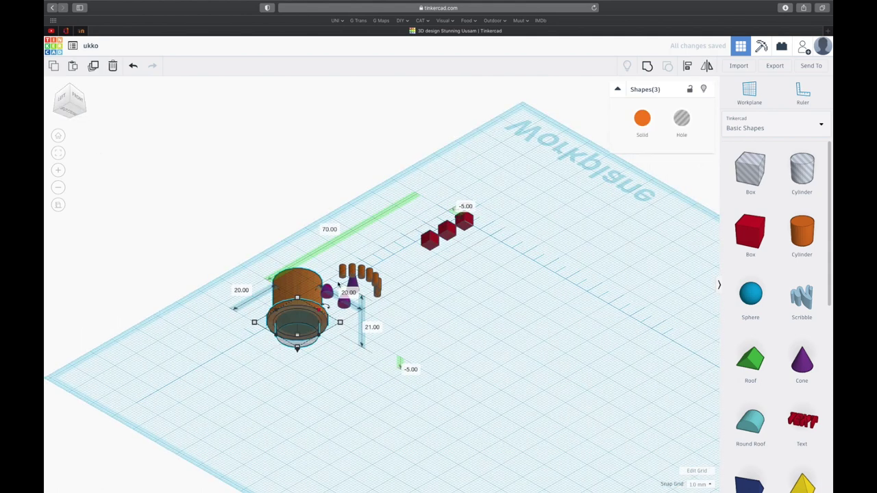
{"action": "left_click", "coordinate": [384, 322]}
{"action": "left_click", "coordinate": [302, 346]}
{"action": "scroll", "coordinate": [301, 346], "scroll_direction": "up", "scroll_amount": 3}
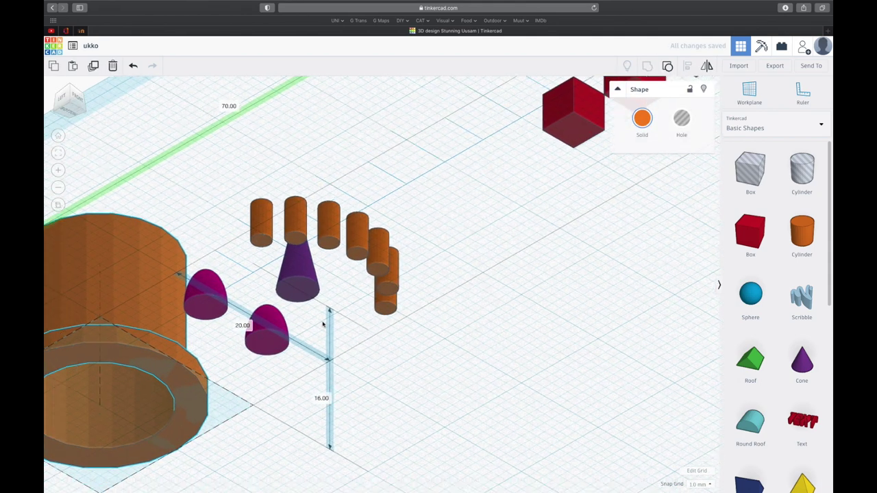
{"action": "scroll", "coordinate": [228, 305], "scroll_direction": "up", "scroll_amount": 3}
{"action": "scroll", "coordinate": [473, 260], "scroll_direction": "down", "scroll_amount": 5}
{"action": "scroll", "coordinate": [473, 261], "scroll_direction": "down", "scroll_amount": 10}
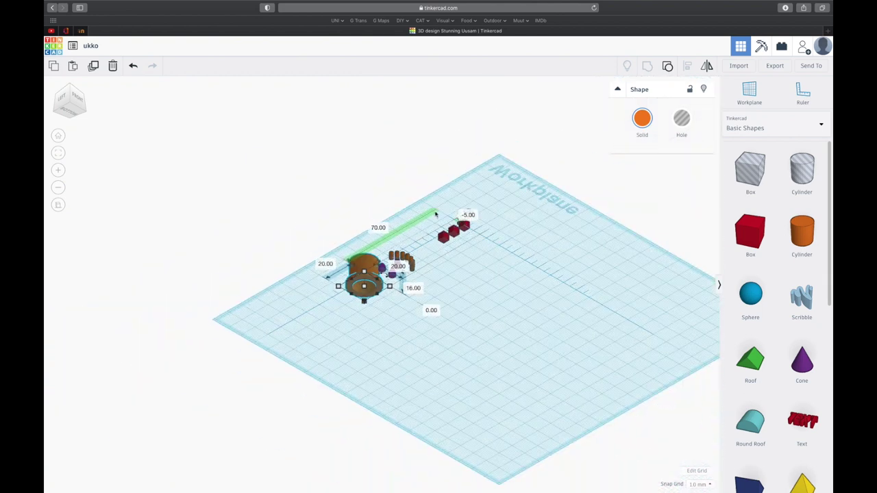
Step: Check all snowman parts from above, then place a blue sphere on the workplane
{"action": "left_click", "coordinate": [68, 87]}
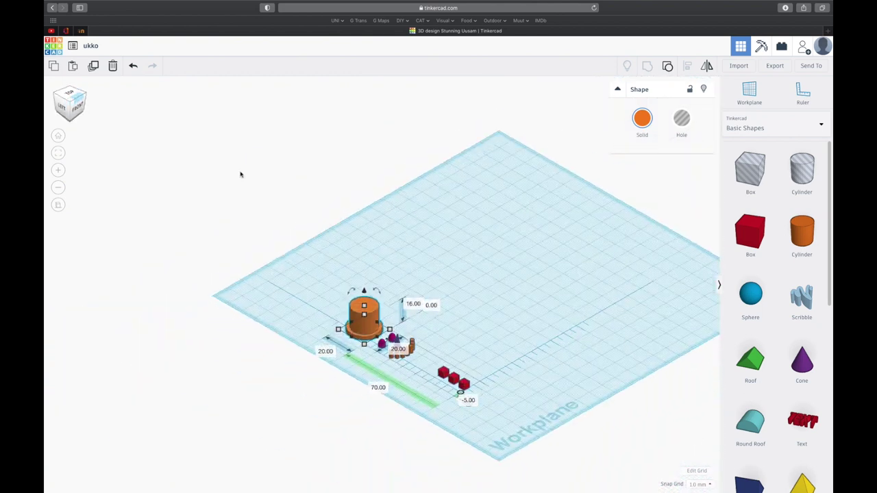
{"action": "left_click", "coordinate": [68, 91]}
{"action": "left_click_drag", "start_coordinate": [409, 219], "coordinate": [294, 402]}
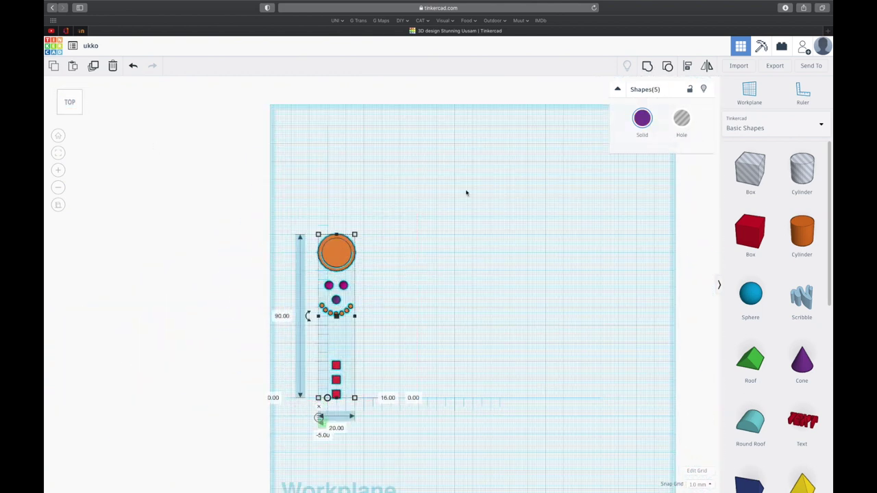
{"action": "left_click", "coordinate": [463, 221]}
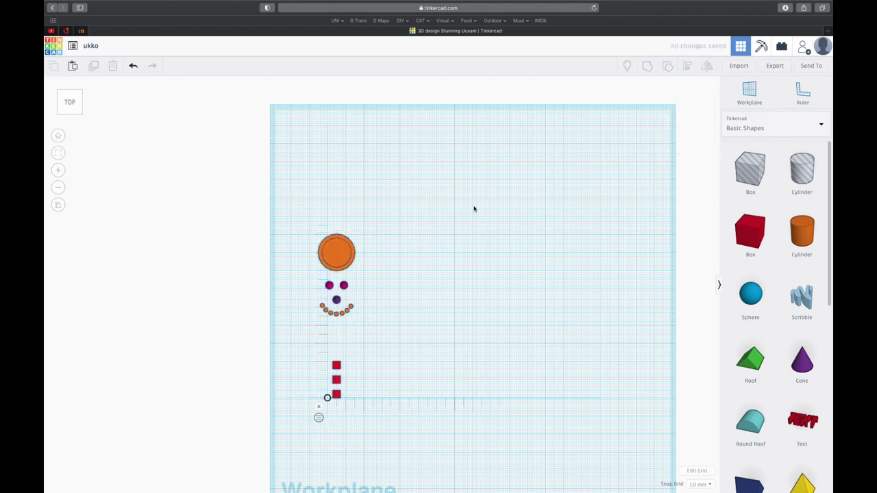
{"action": "left_click_drag", "start_coordinate": [750, 302], "coordinate": [479, 264]}
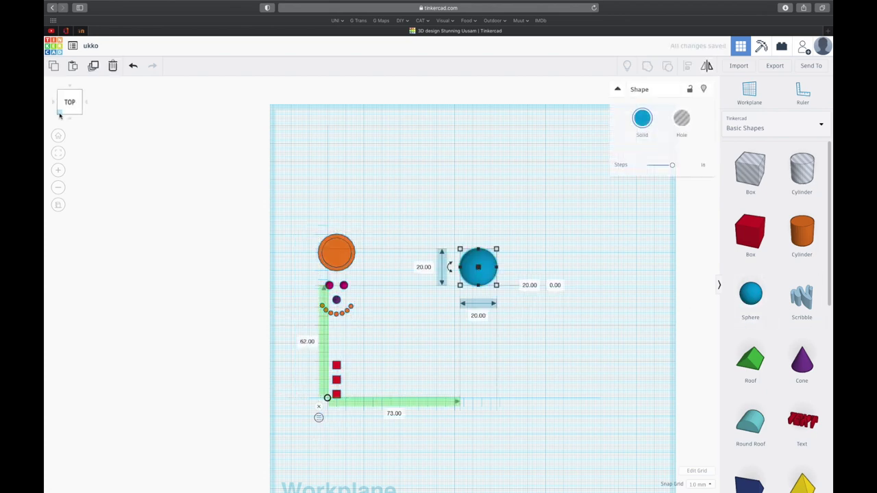
Step: Resize the blue sphere to 40 × 40 × 40 mm
{"action": "left_click", "coordinate": [59, 108]}
{"action": "key", "text": "f"}
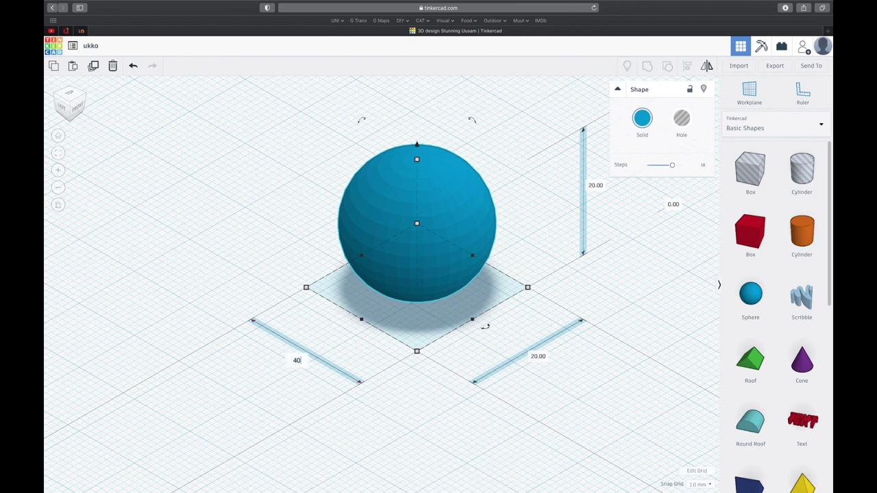
{"action": "key", "text": "Return"}
{"action": "type", "text": "0"}
{"action": "key", "text": "Return"}
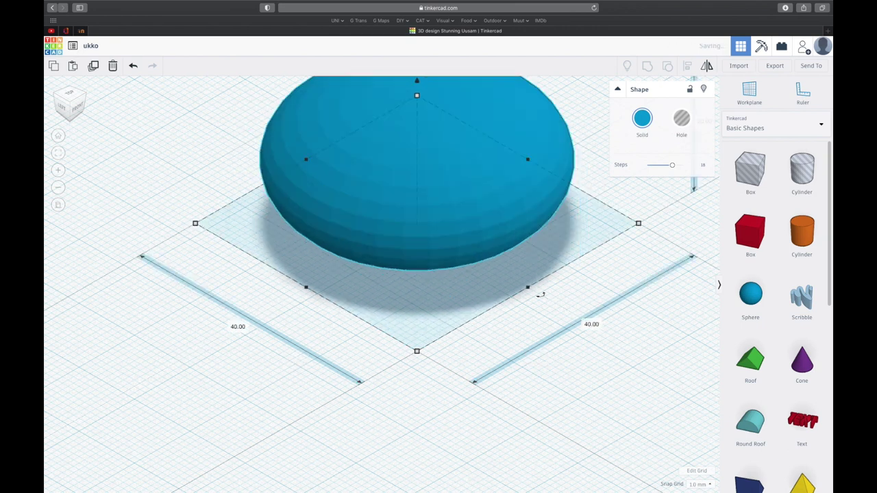
{"action": "scroll", "coordinate": [634, 230], "scroll_direction": "down", "scroll_amount": 2}
{"action": "scroll", "coordinate": [488, 226], "scroll_direction": "down", "scroll_amount": 3}
{"action": "key", "text": "Return"}
{"action": "scroll", "coordinate": [427, 198], "scroll_direction": "up", "scroll_amount": 2}
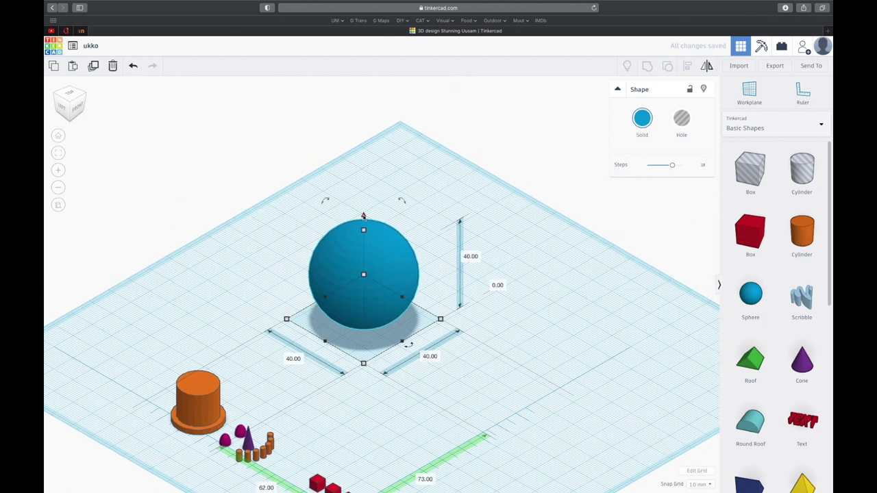
Step: Duplicate the sphere and raise the copy 40 mm onto the first one
{"action": "left_click", "coordinate": [92, 68]}
{"action": "mouse_move", "coordinate": [363, 216]}
{"action": "left_mouse_down"}
{"action": "mouse_move", "coordinate": [364, 105]}
{"action": "mouse_move", "coordinate": [368, 129]}
{"action": "left_mouse_up"}
{"action": "left_click", "coordinate": [72, 106]}
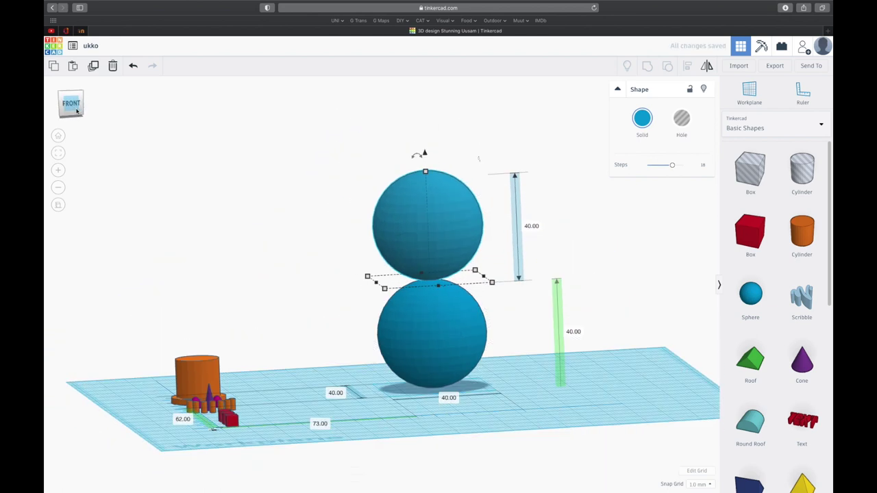
Step: Shrink the upper sphere to 30 mm in footprint and height
{"action": "left_click", "coordinate": [60, 94]}
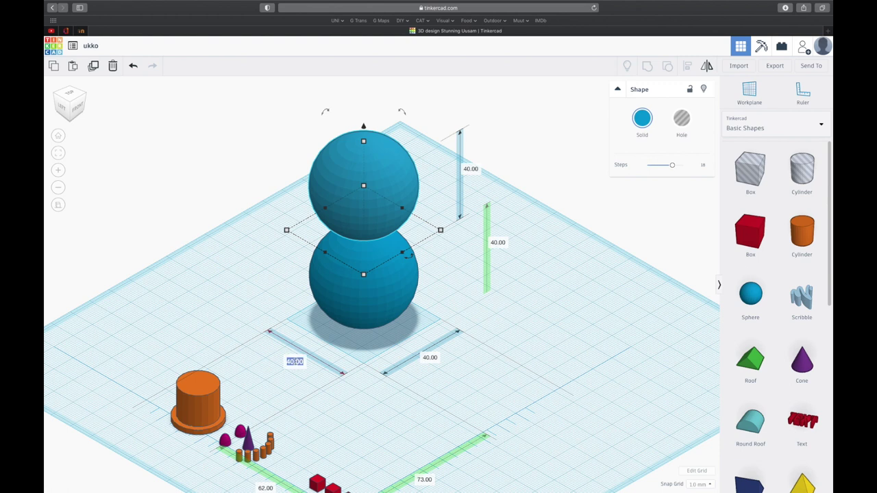
{"action": "left_click", "coordinate": [295, 361]}
{"action": "type", "text": "30"}
{"action": "left_click", "coordinate": [429, 357]}
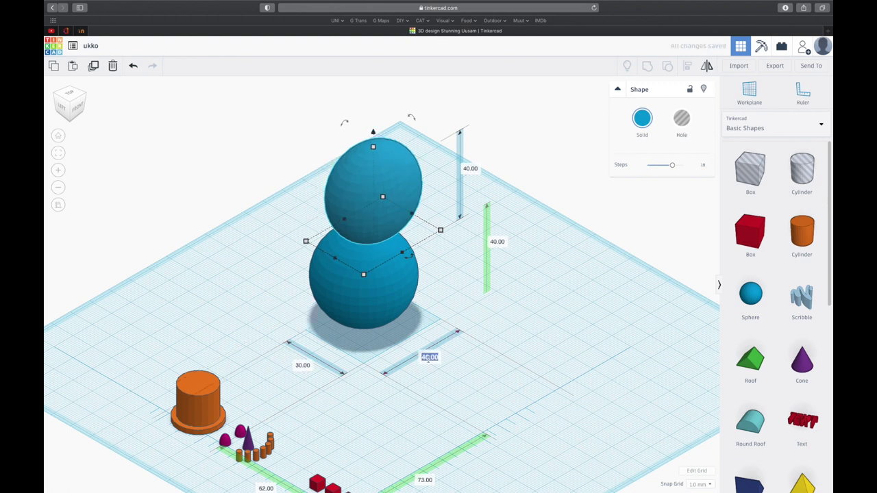
{"action": "type", "text": "30"}
{"action": "key", "text": "Return"}
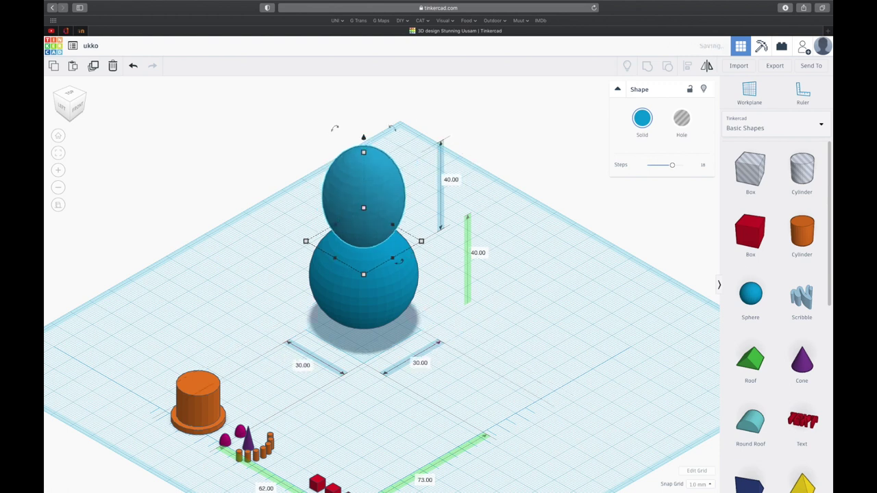
{"action": "type", "text": "30"}
{"action": "key", "text": "Return"}
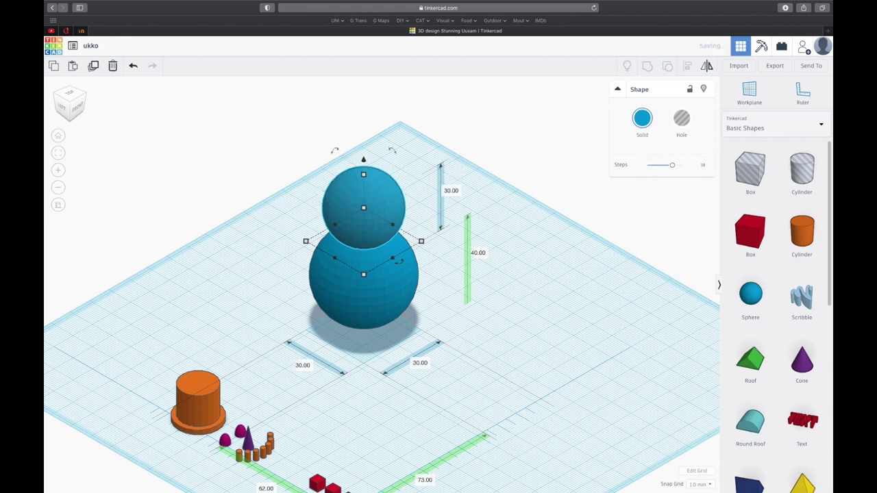
Step: Centre the 30 mm sphere over the base sphere using front and left views
{"action": "left_click", "coordinate": [76, 107]}
{"action": "left_click_drag", "start_coordinate": [448, 267], "coordinate": [462, 266]}
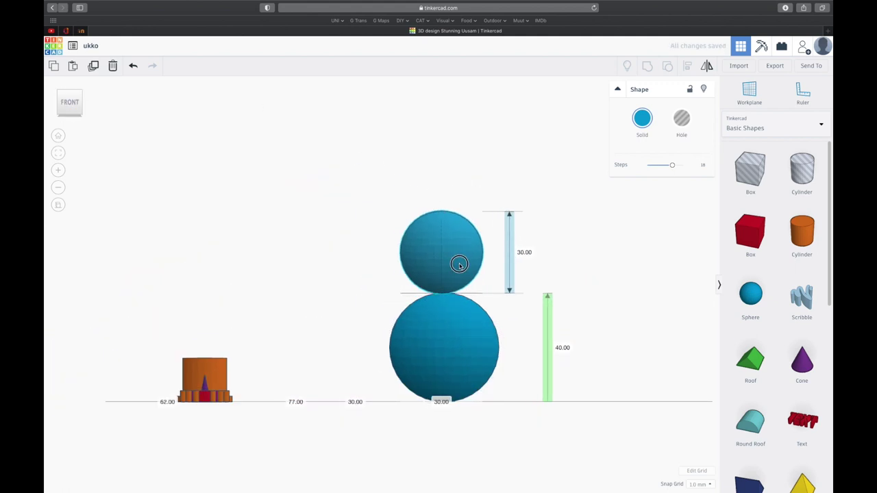
{"action": "left_click", "coordinate": [62, 96]}
{"action": "left_click", "coordinate": [64, 104]}
{"action": "left_click_drag", "start_coordinate": [287, 245], "coordinate": [286, 247]}
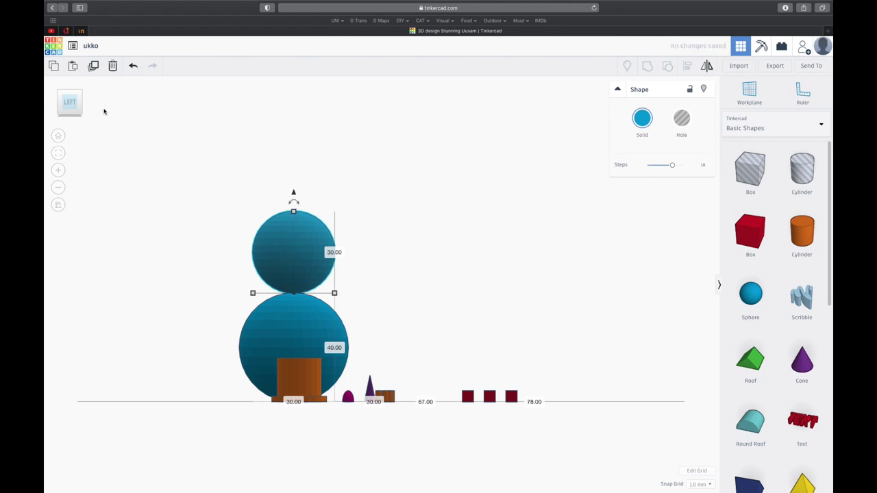
{"action": "left_click", "coordinate": [81, 93]}
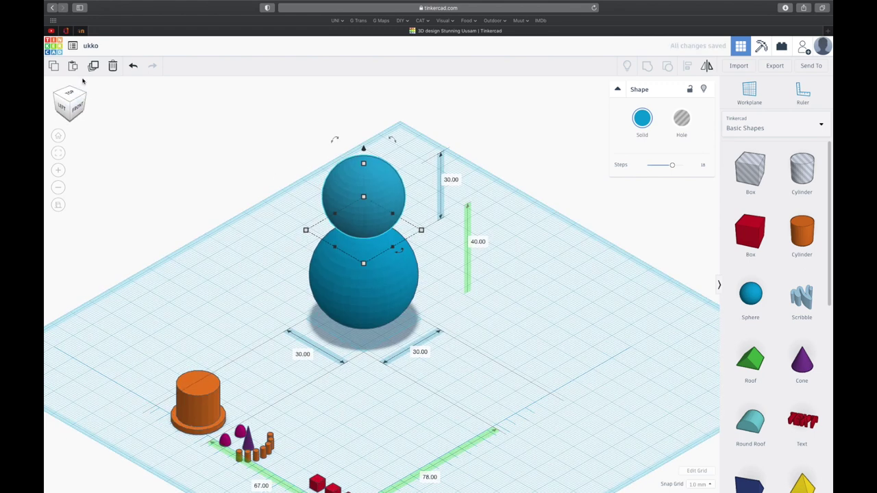
Step: Paste the 22.5 mm head sphere on top and align all three spheres' centres
{"action": "key", "text": "ctrl+v"}
{"action": "left_click", "coordinate": [85, 96]}
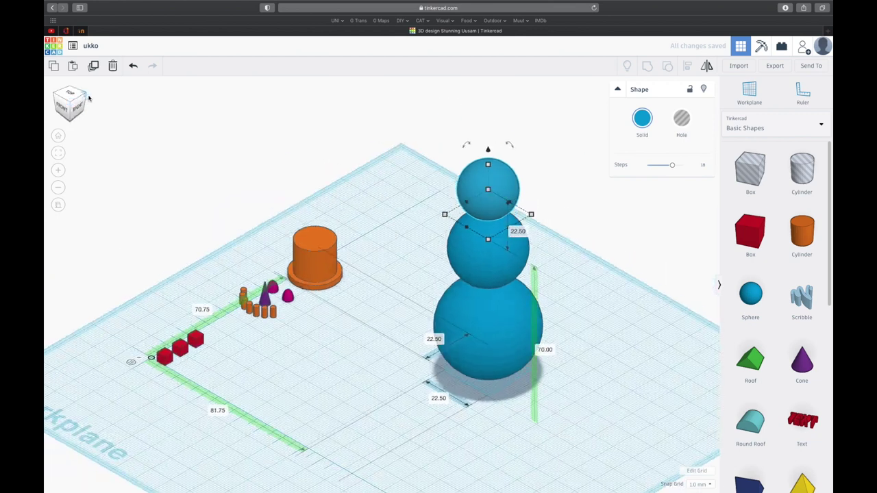
{"action": "left_click_drag", "start_coordinate": [580, 268], "coordinate": [425, 383]}
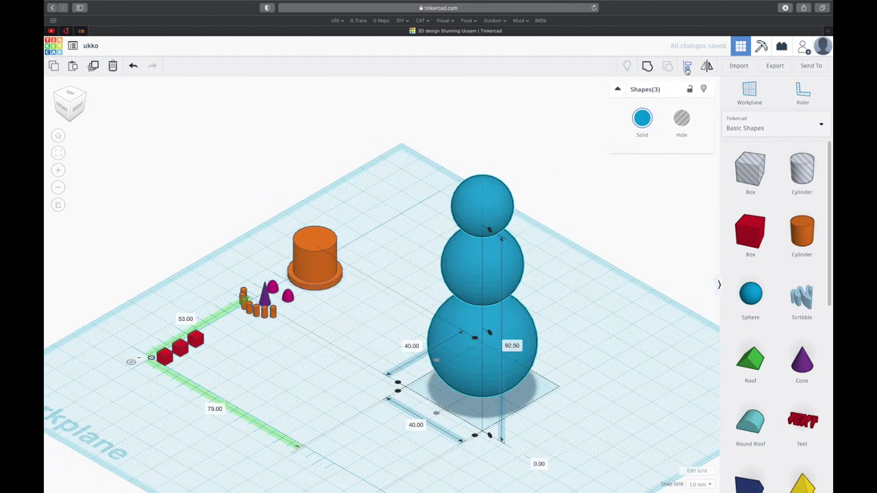
{"action": "left_click", "coordinate": [436, 414]}
{"action": "left_click", "coordinate": [60, 102]}
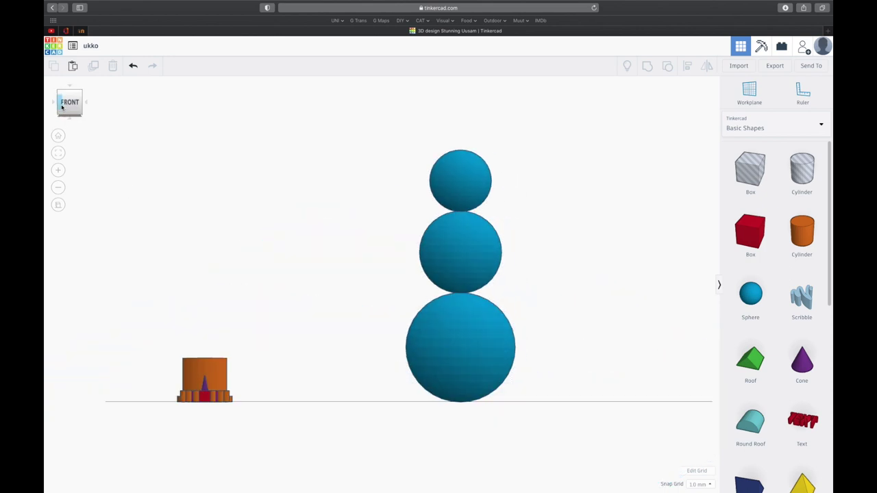
{"action": "left_click", "coordinate": [85, 102]}
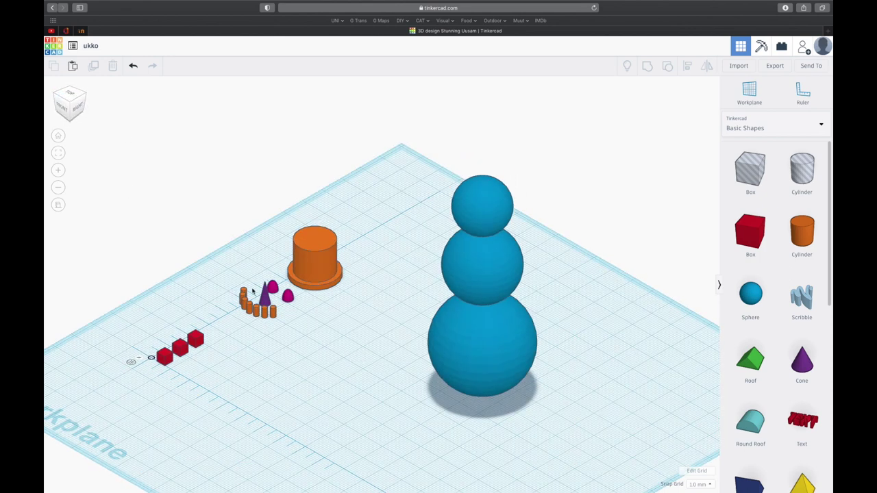
Step: Lift the orange hat off the workplane and move it above the snowman's head
{"action": "left_click", "coordinate": [317, 296]}
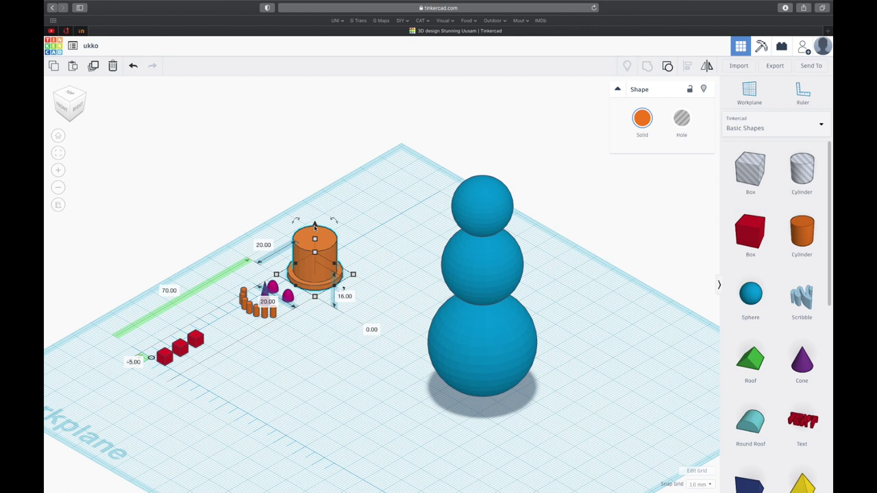
{"action": "left_click_drag", "start_coordinate": [315, 228], "coordinate": [313, 130]}
{"action": "left_click", "coordinate": [70, 104]}
{"action": "left_click_drag", "start_coordinate": [204, 198], "coordinate": [459, 128]}
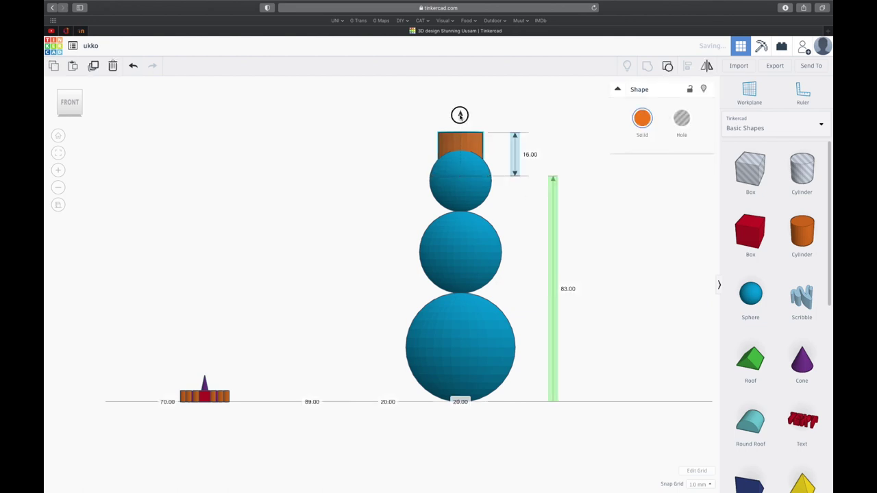
{"action": "left_click_drag", "start_coordinate": [459, 113], "coordinate": [459, 88]}
{"action": "left_click", "coordinate": [69, 96]}
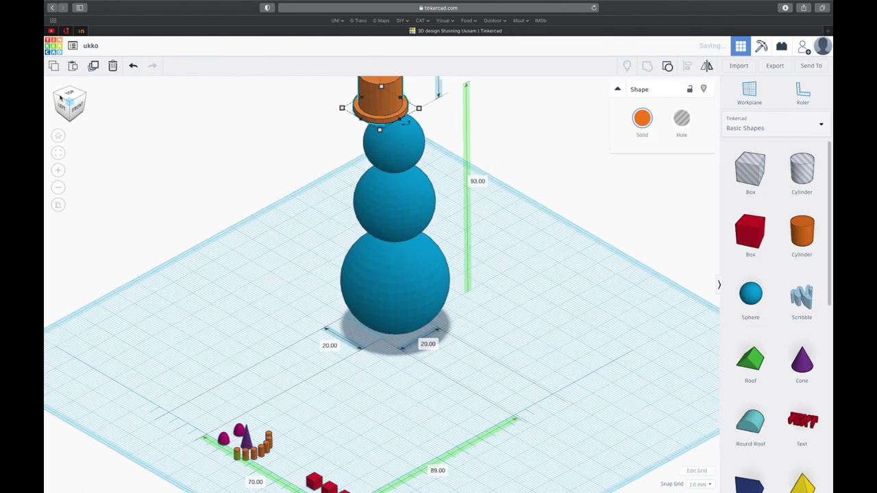
{"action": "left_click", "coordinate": [69, 96]}
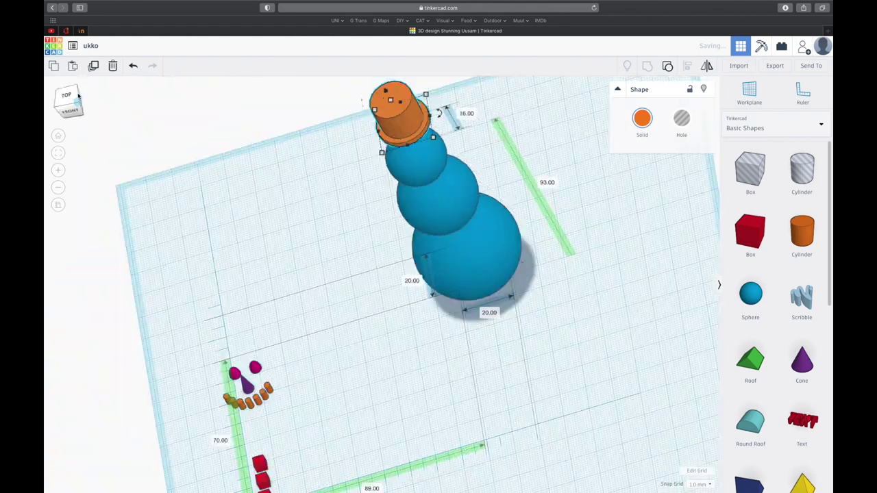
Step: From the top view, use the Ruler to centre the hat over the head
{"action": "left_click", "coordinate": [802, 93]}
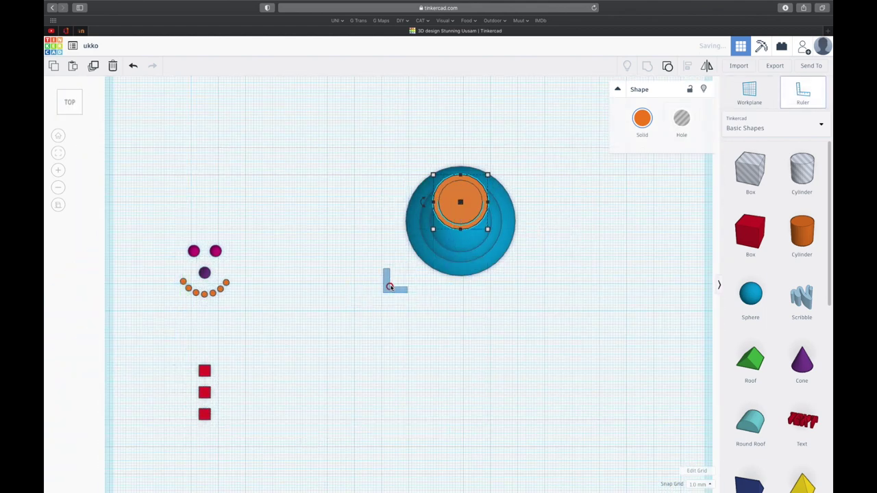
{"action": "left_click", "coordinate": [389, 287]}
{"action": "left_click_drag", "start_coordinate": [471, 201], "coordinate": [472, 216]}
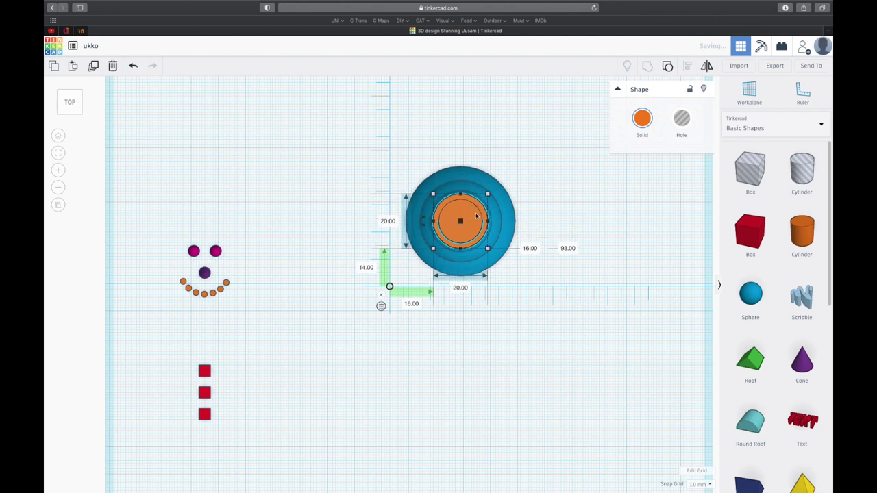
{"action": "left_click", "coordinate": [534, 207]}
Step: In front view, lower the hat to 89 mm so it rests on the head
{"action": "left_click", "coordinate": [64, 108]}
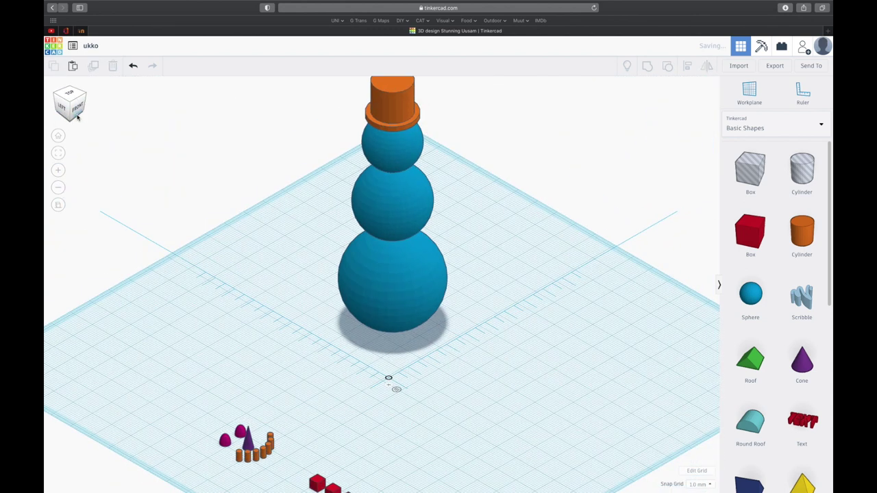
{"action": "left_click", "coordinate": [75, 119]}
{"action": "left_click", "coordinate": [72, 101]}
{"action": "left_click", "coordinate": [464, 124]}
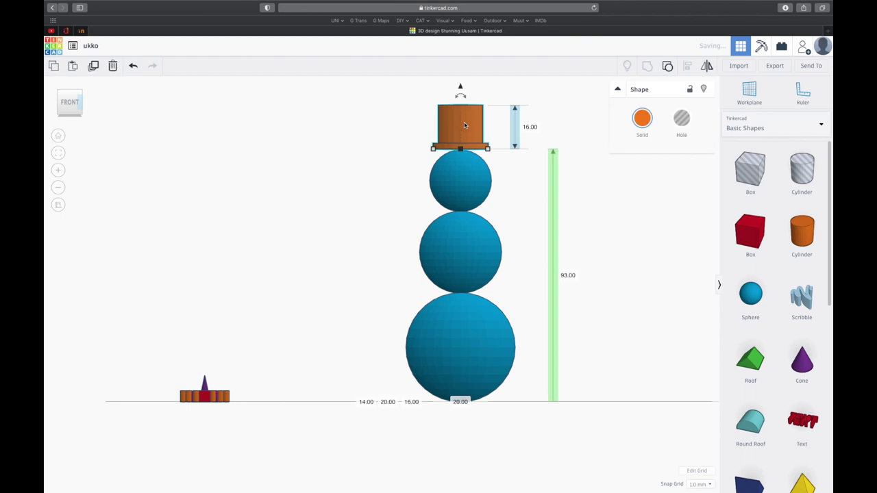
{"action": "left_click_drag", "start_coordinate": [459, 88], "coordinate": [461, 93]}
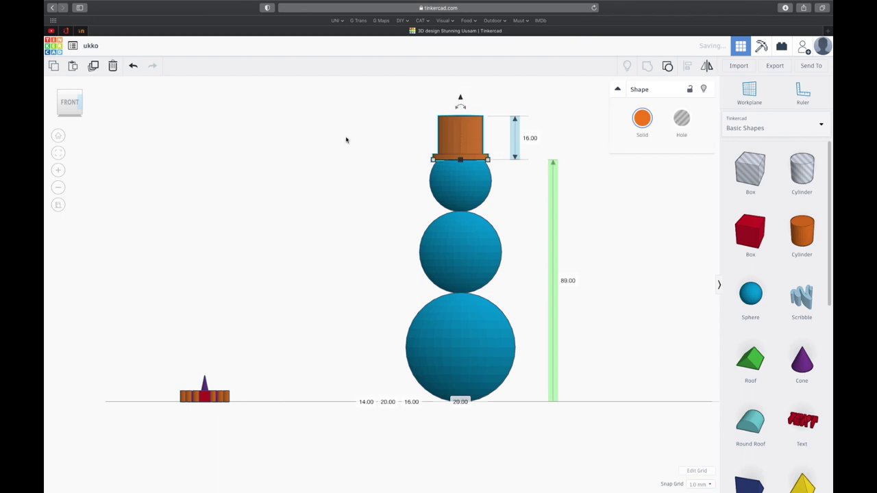
{"action": "left_click", "coordinate": [257, 265]}
{"action": "left_click", "coordinate": [59, 91]}
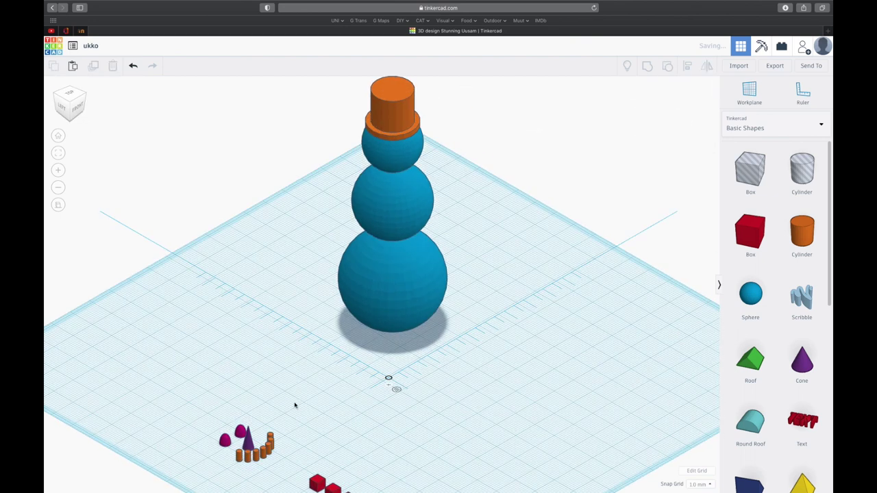
Step: Rotate the face and button pieces 90° upright, then select buttons with the base sphere
{"action": "left_click_drag", "start_coordinate": [287, 373], "coordinate": [302, 370]}
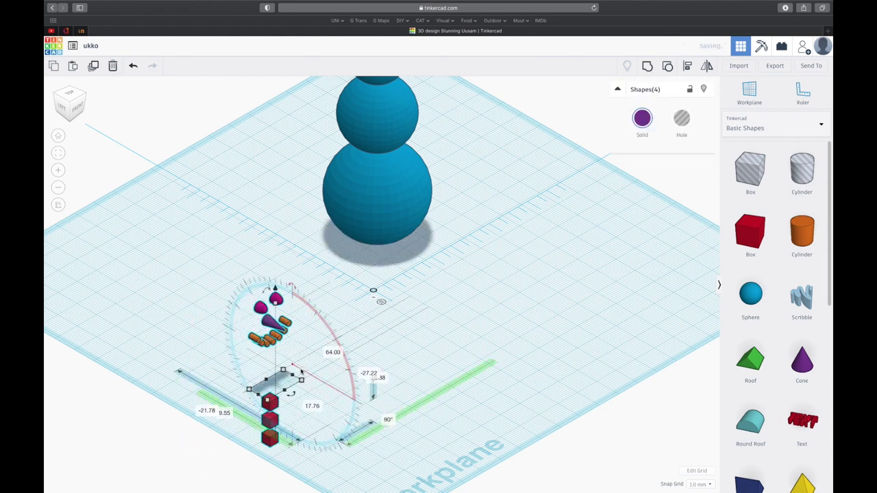
{"action": "left_click", "coordinate": [269, 401]}
{"action": "left_click", "coordinate": [378, 135]}
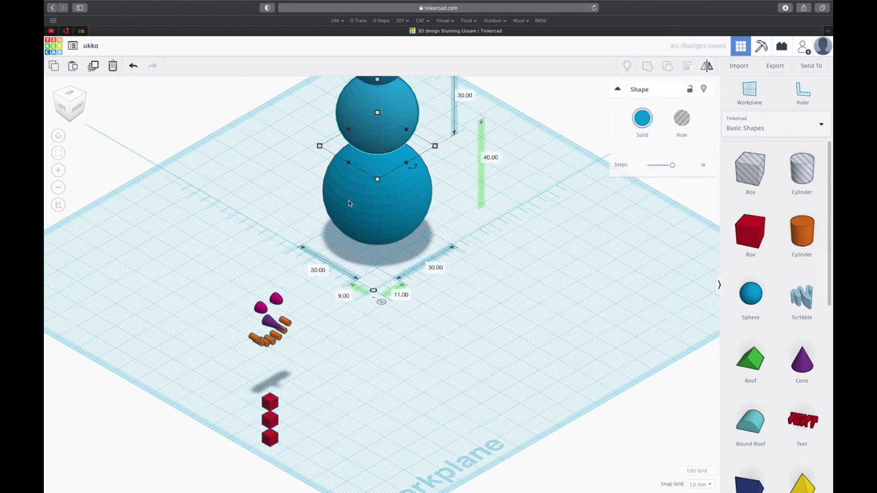
{"action": "left_click_drag", "start_coordinate": [219, 467], "coordinate": [219, 467], "text": "shift"}
Step: Try aligning the buttons to the sphere, undoing the misplaced alignments
{"action": "left_click", "coordinate": [687, 65]}
{"action": "left_click", "coordinate": [491, 212]}
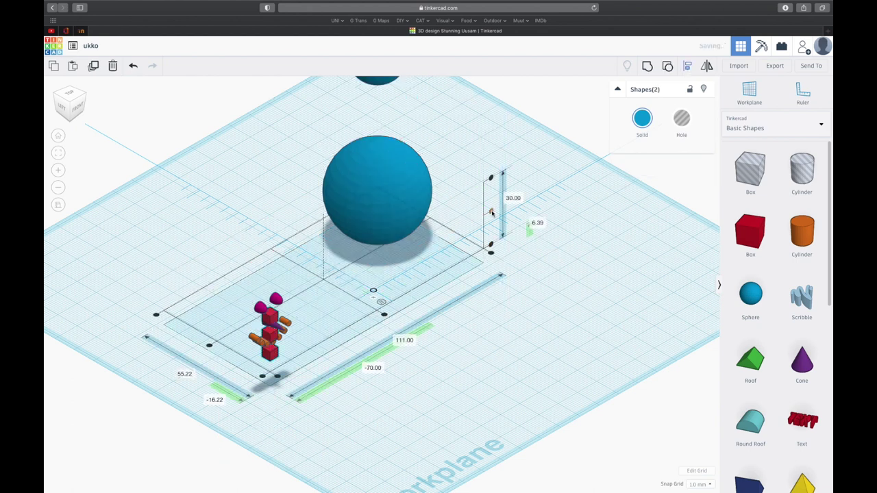
{"action": "left_click", "coordinate": [134, 66]}
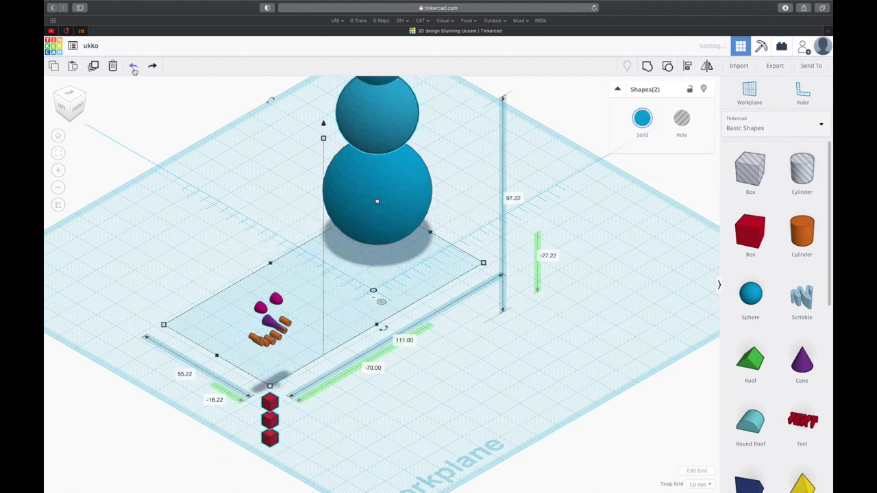
{"action": "left_click", "coordinate": [687, 65]}
{"action": "left_click", "coordinate": [491, 268]}
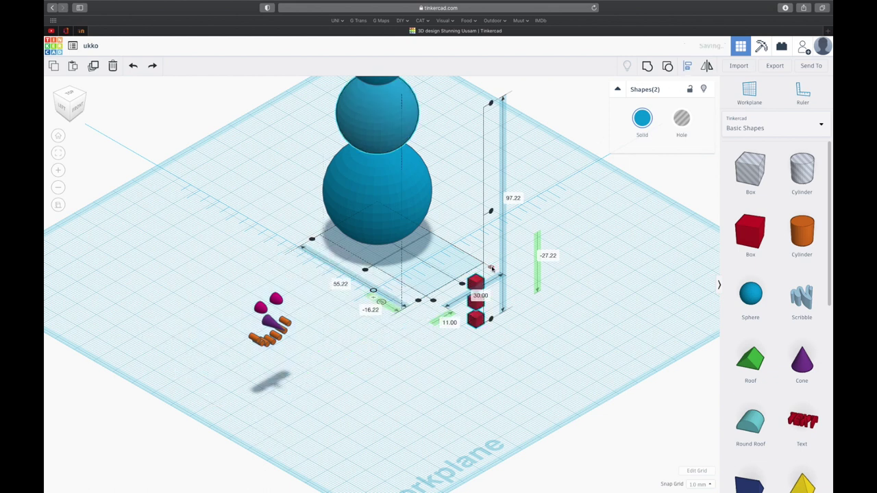
{"action": "left_click", "coordinate": [490, 211]}
{"action": "left_click", "coordinate": [133, 65]}
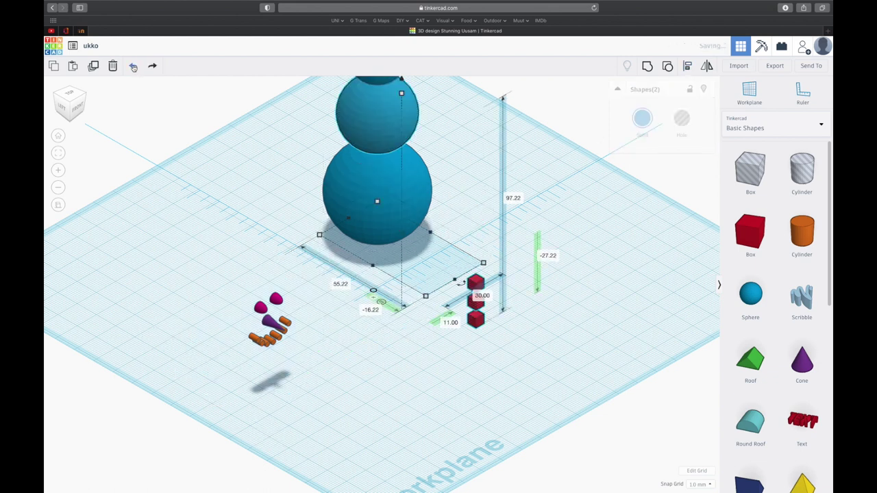
Step: From the top view, align the three red buttons centred within the large sphere
{"action": "left_click", "coordinate": [76, 101]}
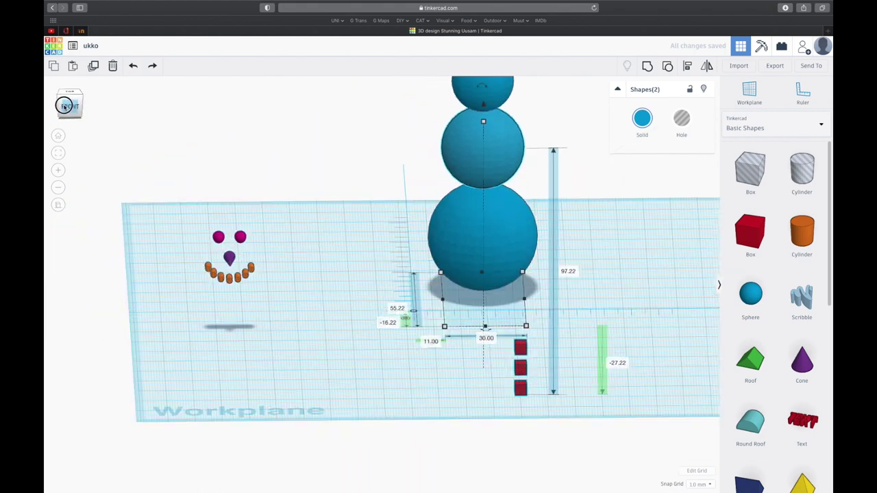
{"action": "left_click", "coordinate": [69, 95]}
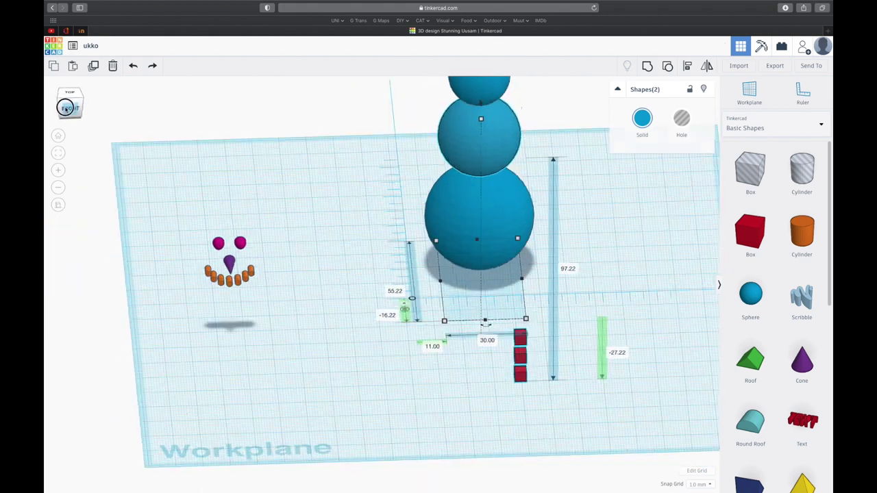
{"action": "left_click", "coordinate": [687, 66]}
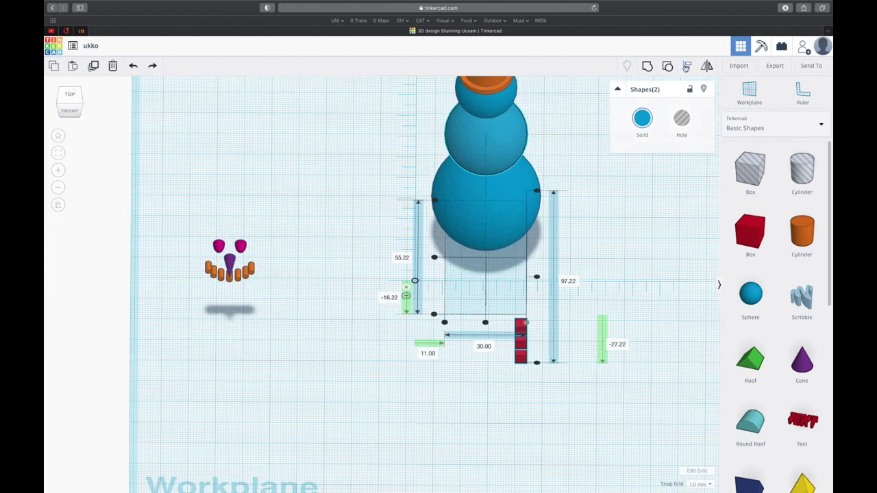
{"action": "left_click", "coordinate": [485, 323]}
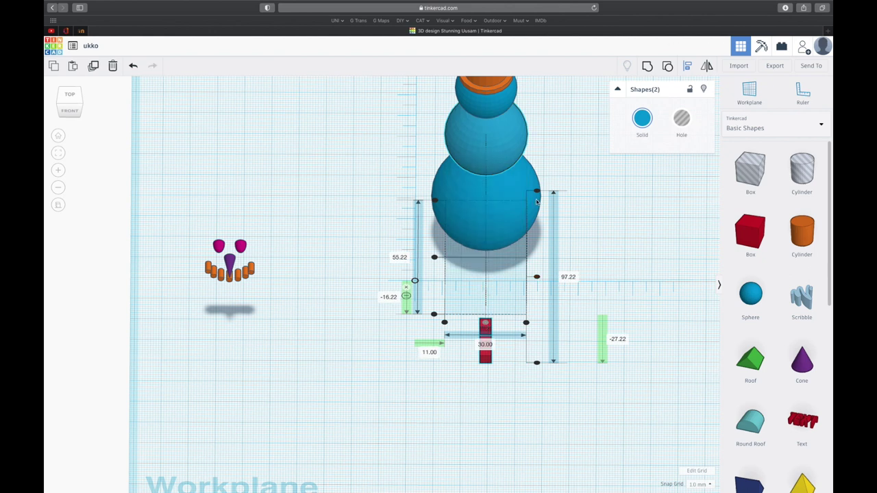
{"action": "left_click", "coordinate": [536, 277]}
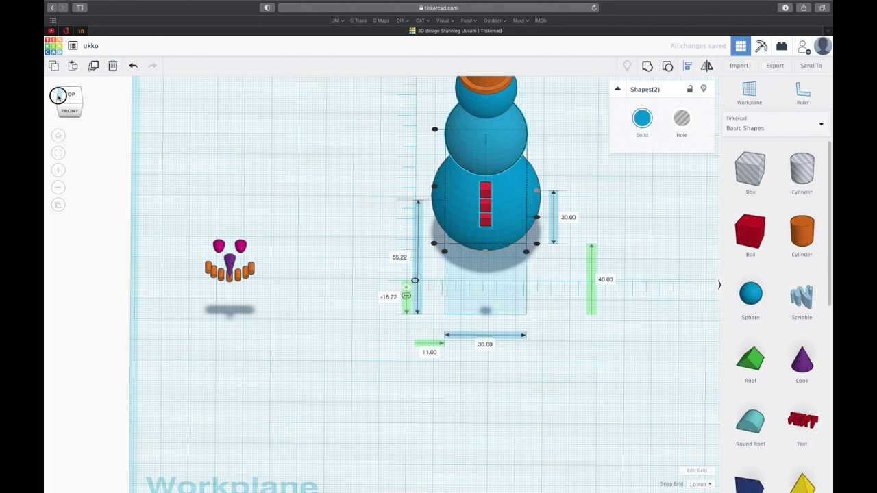
Step: In left view, move the three red buttons to the middle sphere and align them to its front
{"action": "left_click", "coordinate": [58, 96]}
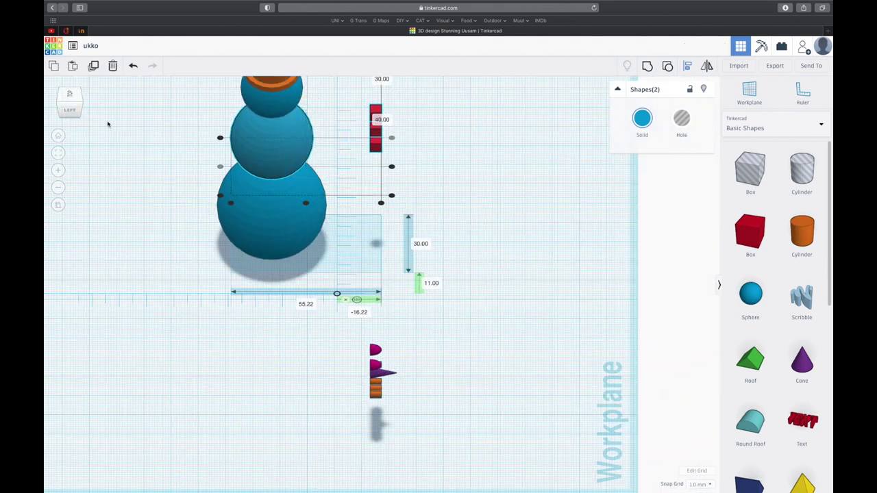
{"action": "left_click", "coordinate": [69, 106]}
{"action": "left_click_drag", "start_coordinate": [404, 118], "coordinate": [359, 203]}
{"action": "left_click_drag", "start_coordinate": [373, 146], "coordinate": [313, 152]}
{"action": "left_click", "coordinate": [283, 179], "text": "shift"}
{"action": "key", "text": "l"}
{"action": "left_click", "coordinate": [331, 182]}
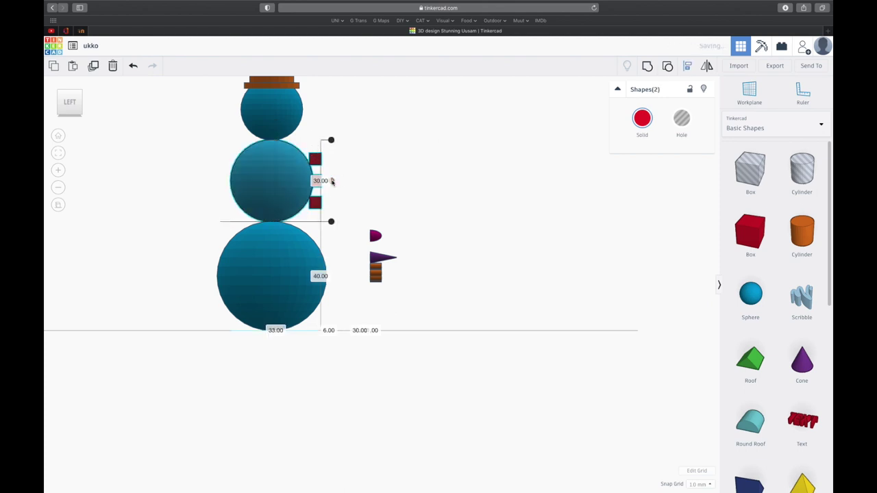
{"action": "left_click", "coordinate": [364, 176]}
{"action": "left_click", "coordinate": [85, 104]}
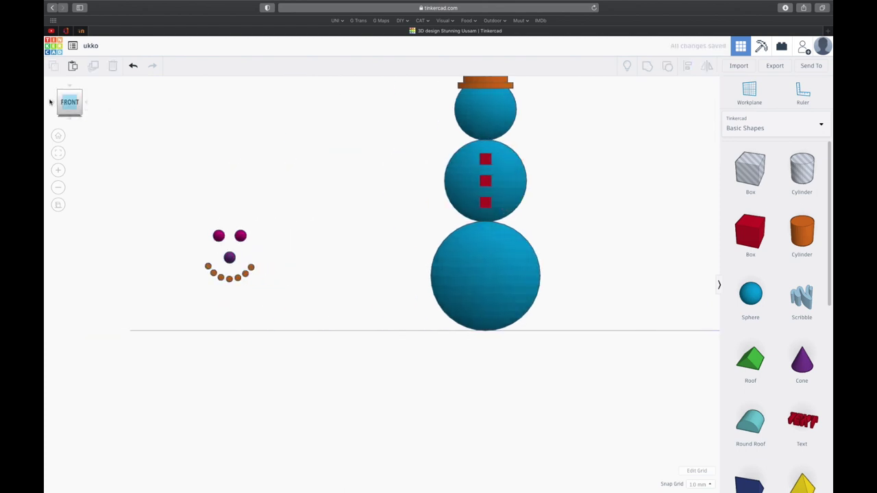
Step: Try aligning the loose face pieces to the head's top, then undo it
{"action": "left_click_drag", "start_coordinate": [282, 208], "coordinate": [164, 301]}
{"action": "left_click", "coordinate": [485, 116], "text": "shift"}
{"action": "key", "text": "l"}
{"action": "left_click", "coordinate": [526, 80]}
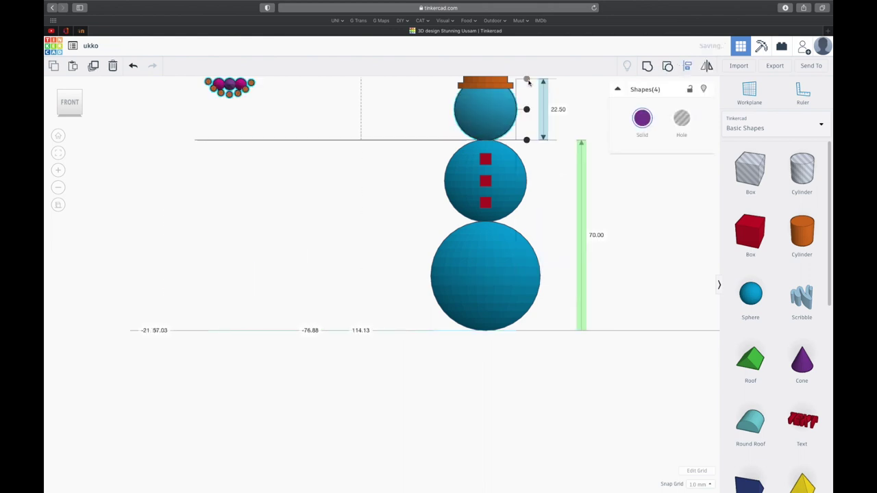
{"action": "left_click", "coordinate": [133, 65]}
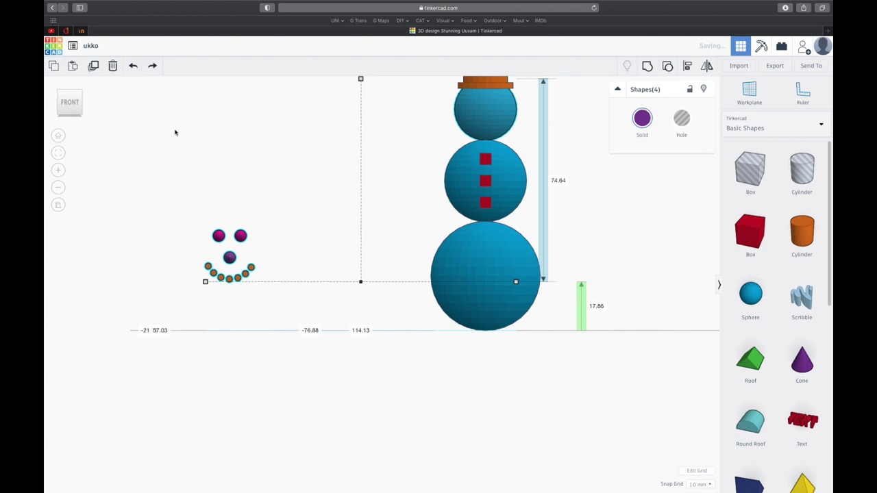
{"action": "left_click", "coordinate": [214, 179]}
Step: Group the eyes, nose and smile, then align the face group's top with the head's top
{"action": "left_click_drag", "start_coordinate": [191, 194], "coordinate": [230, 276]}
{"action": "left_click", "coordinate": [646, 67]}
{"action": "left_click", "coordinate": [274, 198]}
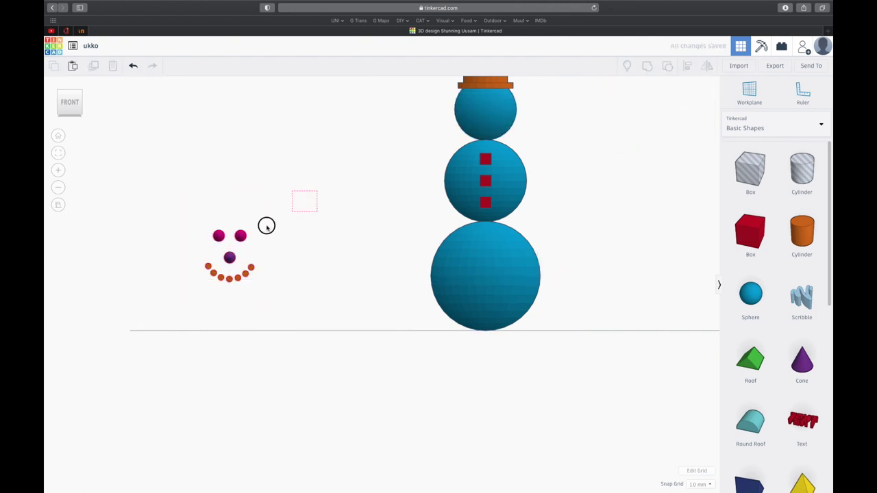
{"action": "left_click", "coordinate": [485, 111]}
{"action": "left_click_drag", "start_coordinate": [266, 212], "coordinate": [169, 280], "text": "shift"}
{"action": "key", "text": "l"}
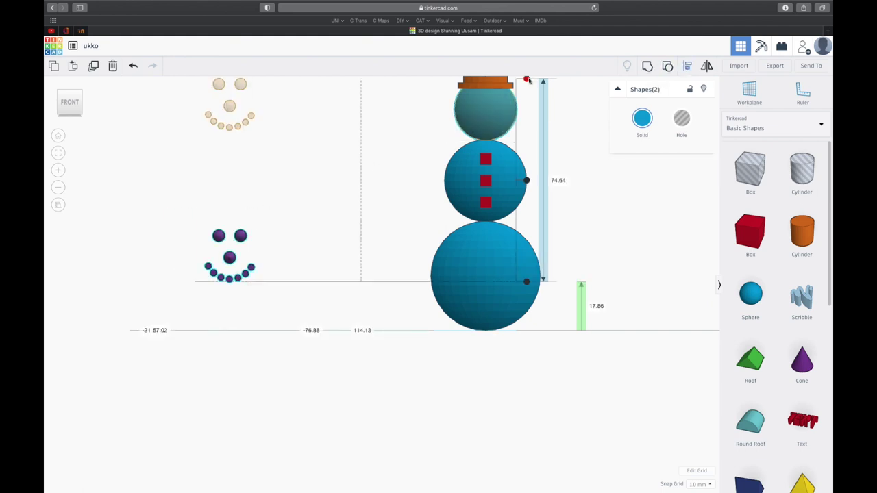
{"action": "left_click", "coordinate": [527, 80]}
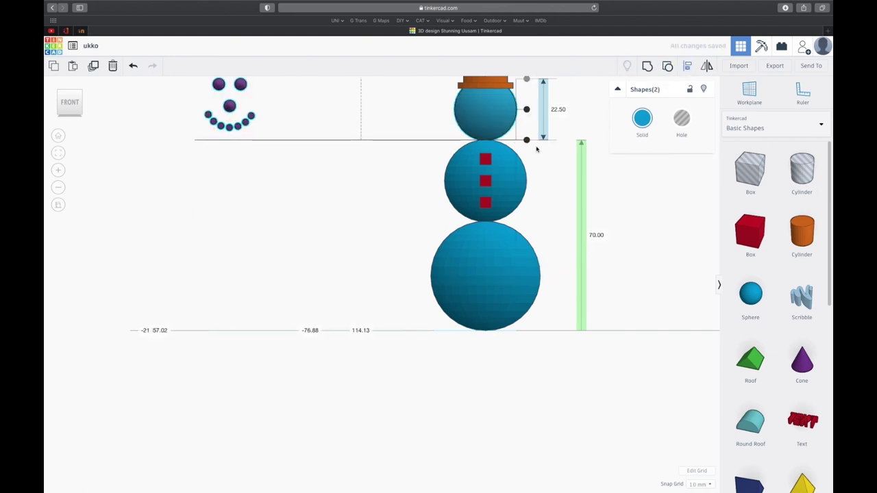
{"action": "left_click", "coordinate": [62, 108]}
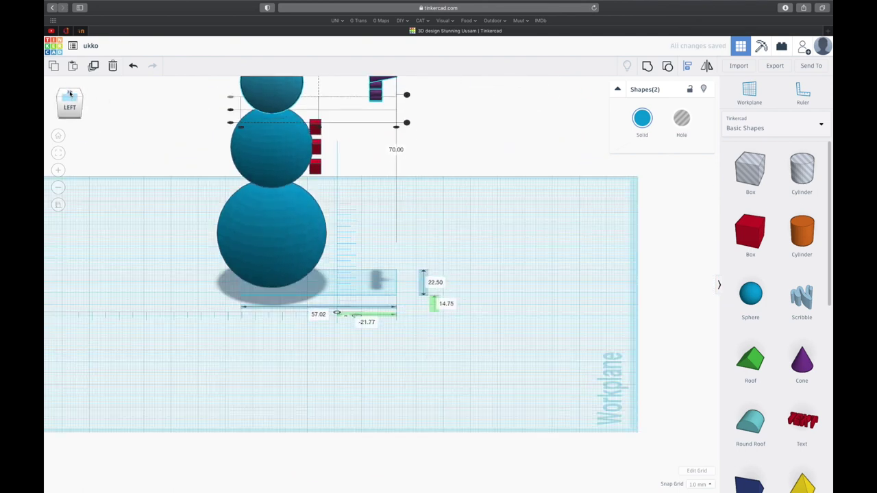
Step: In the side view, drag the purple face group onto the front of the head
{"action": "left_click", "coordinate": [81, 93]}
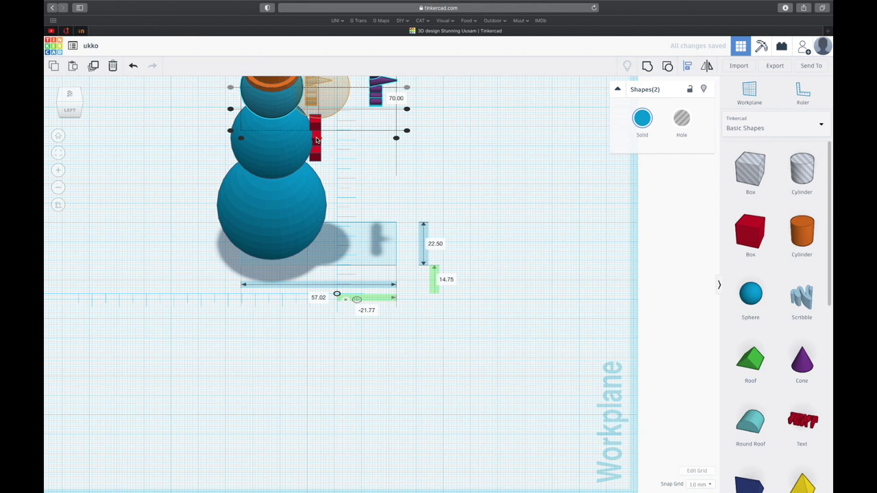
{"action": "middle_click_drag", "start_coordinate": [312, 139], "coordinate": [317, 191]}
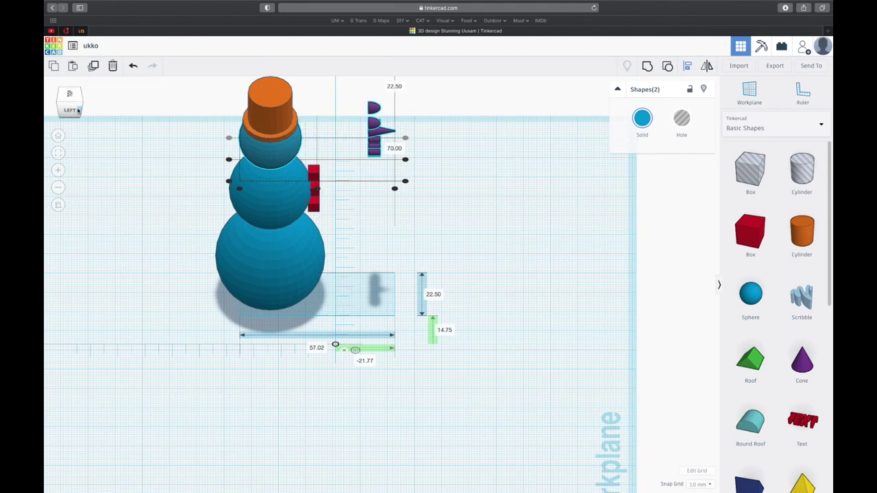
{"action": "left_click", "coordinate": [70, 103]}
{"action": "left_click", "coordinate": [372, 153]}
{"action": "left_click_drag", "start_coordinate": [372, 154], "coordinate": [301, 154]}
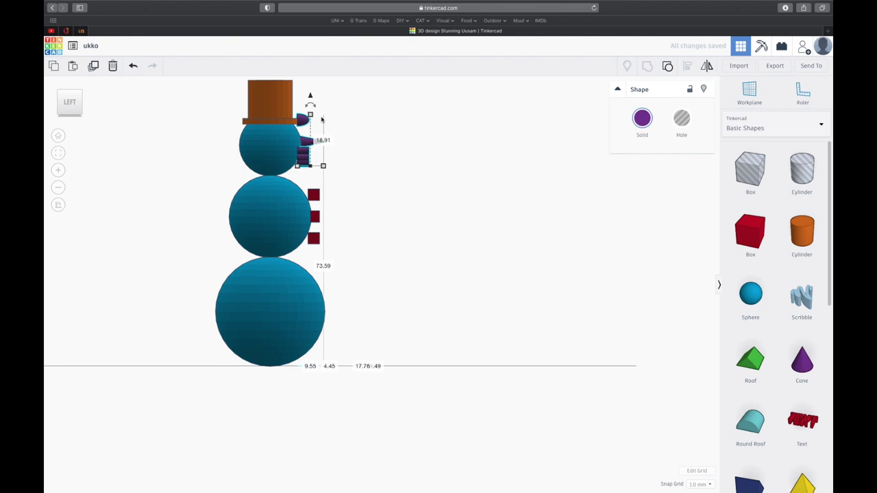
Step: Check the face placement in front view and lower the face group to elevation 71
{"action": "left_click", "coordinate": [60, 102]}
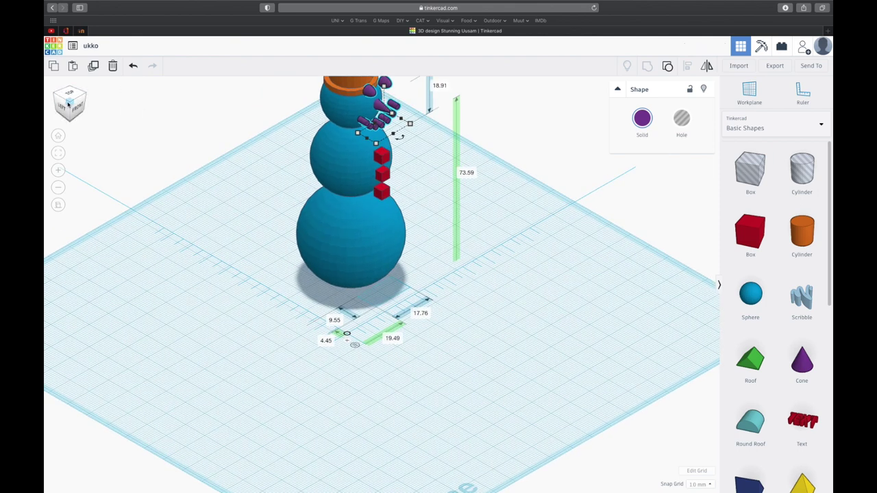
{"action": "left_click", "coordinate": [76, 106]}
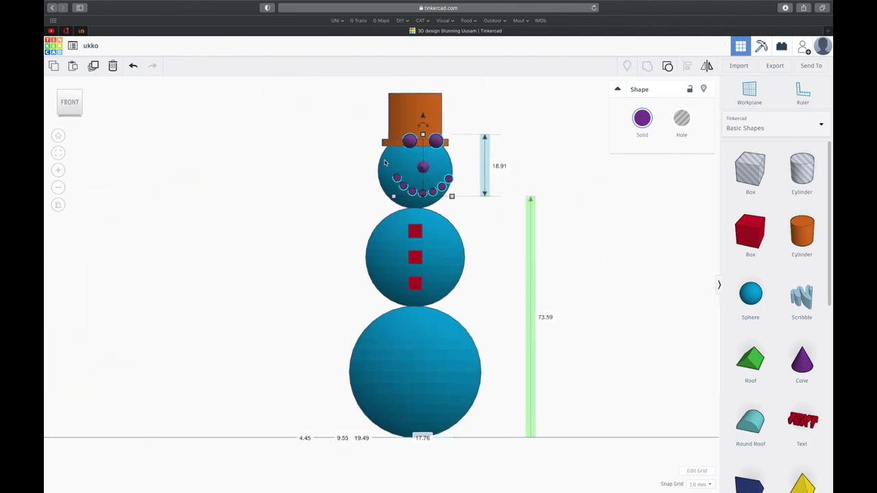
{"action": "left_click", "coordinate": [385, 162], "text": "shift"}
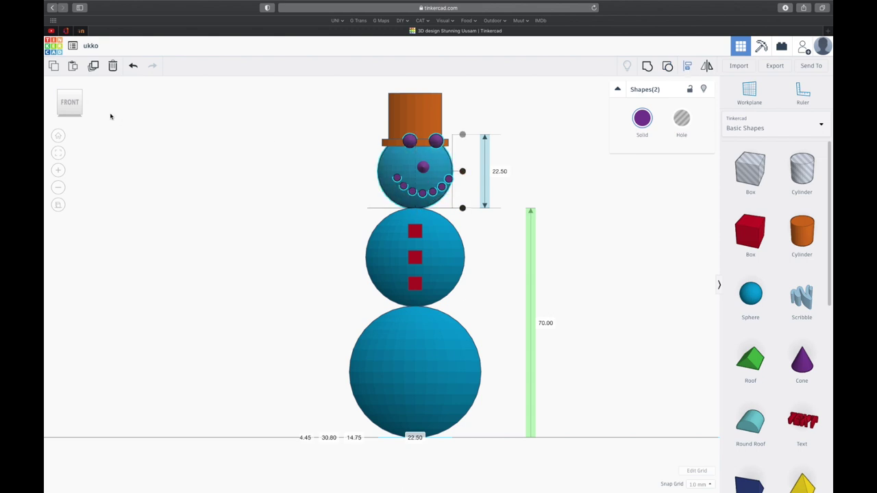
{"action": "left_click", "coordinate": [63, 96]}
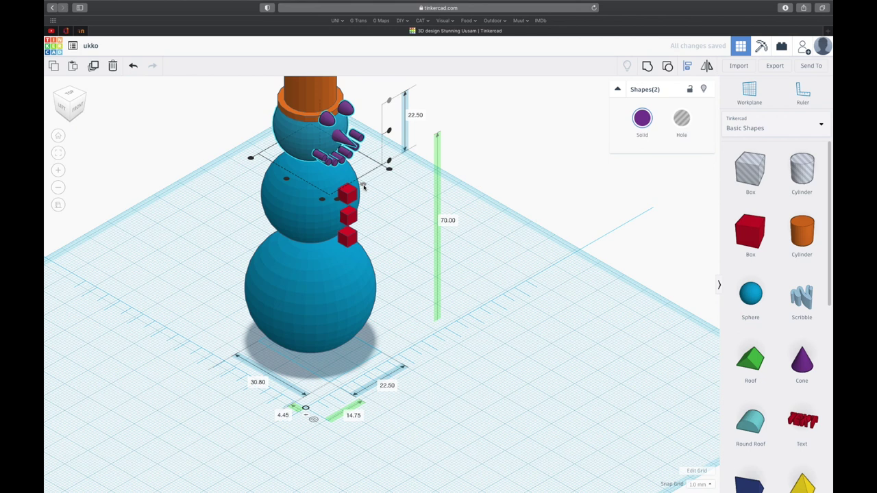
{"action": "left_click", "coordinate": [79, 107]}
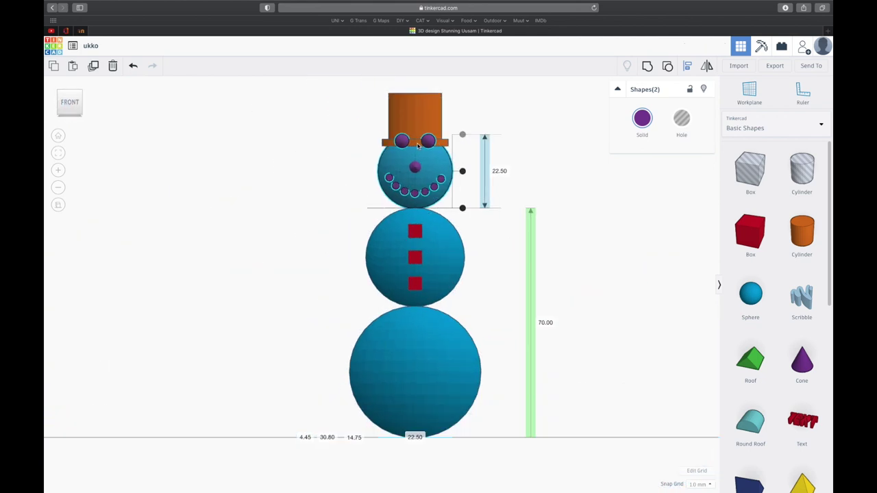
{"action": "left_click", "coordinate": [309, 154]}
{"action": "left_click", "coordinate": [436, 160]}
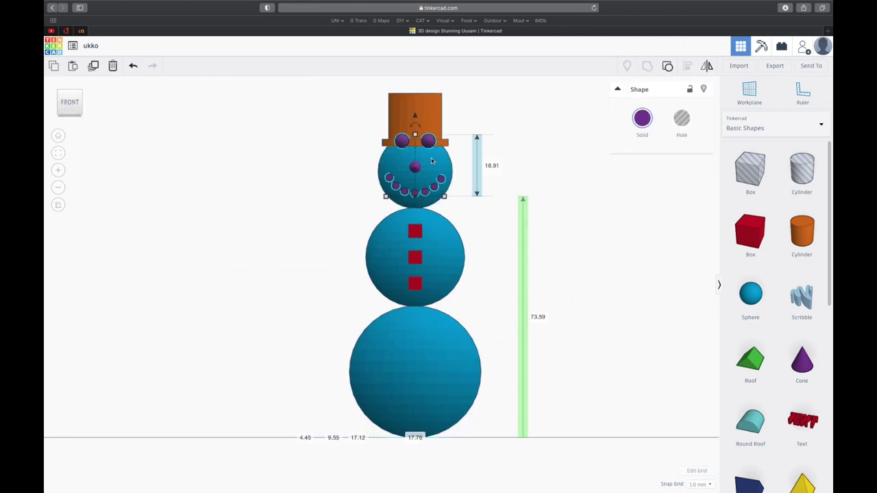
{"action": "left_click_drag", "start_coordinate": [413, 116], "coordinate": [414, 129]}
{"action": "left_click", "coordinate": [60, 92]}
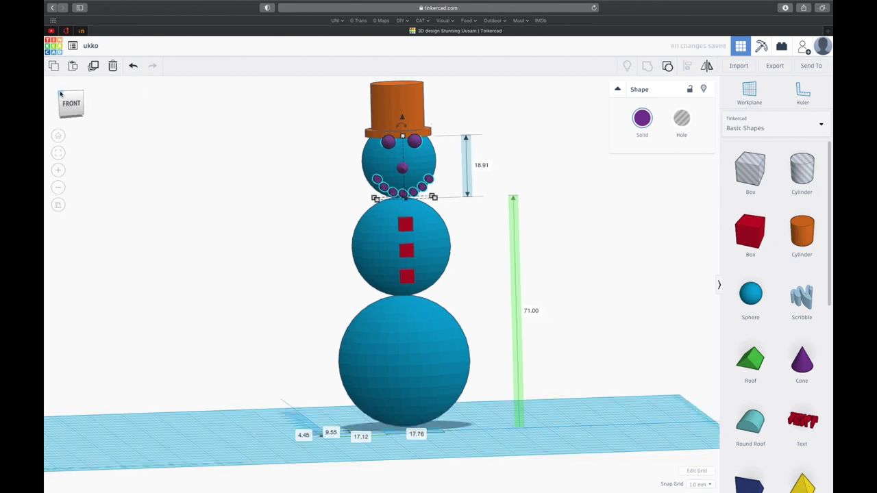
Step: Slide the face group sideways into place on the head
{"action": "left_click_drag", "start_coordinate": [354, 154], "coordinate": [350, 155]}
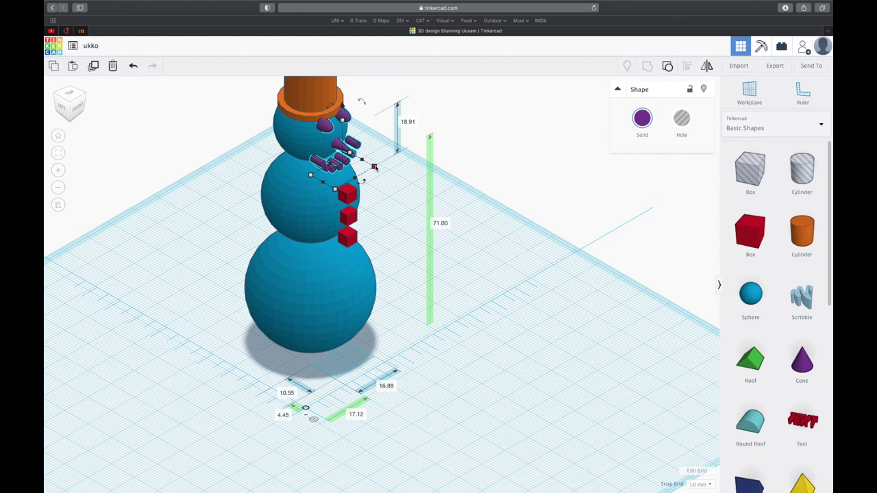
{"action": "left_click_drag", "start_coordinate": [357, 179], "coordinate": [346, 171]}
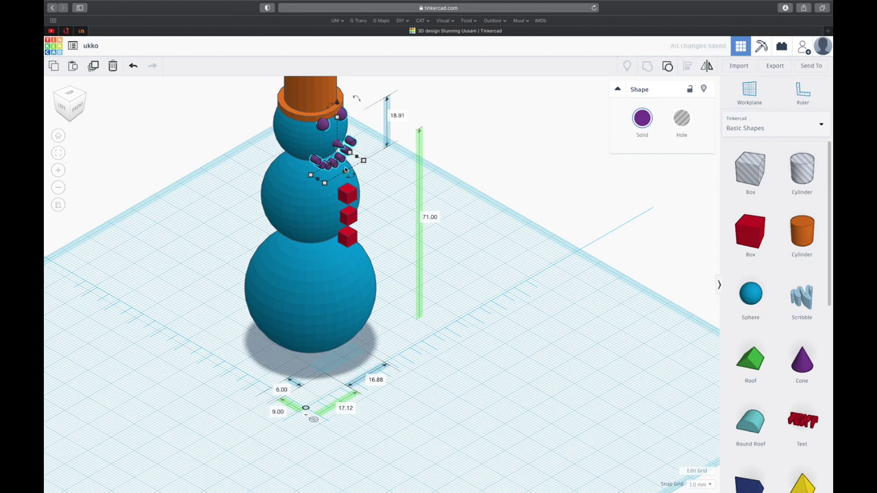
{"action": "left_click_drag", "start_coordinate": [339, 105], "coordinate": [323, 129]}
{"action": "right_click_drag", "start_coordinate": [119, 105], "coordinate": [488, 210]}
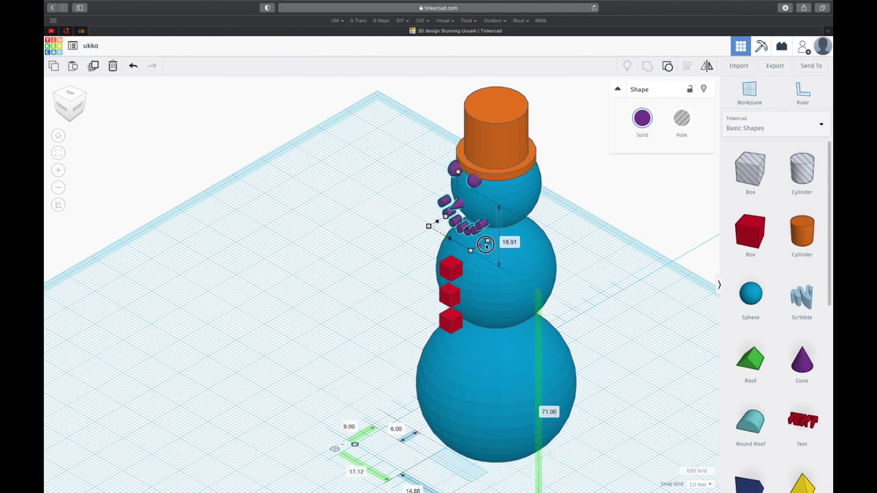
Step: Nudge the face against the head, set its height to 72, and ungroup it
{"action": "left_click_drag", "start_coordinate": [488, 251], "coordinate": [497, 251]}
{"action": "left_click_drag", "start_coordinate": [463, 162], "coordinate": [466, 153]}
{"action": "left_click_drag", "start_coordinate": [467, 157], "coordinate": [469, 160]}
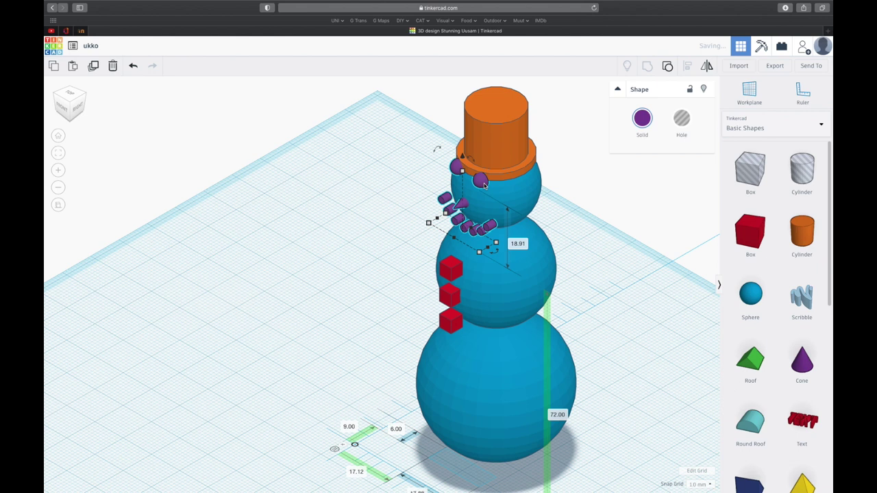
{"action": "left_click", "coordinate": [662, 65]}
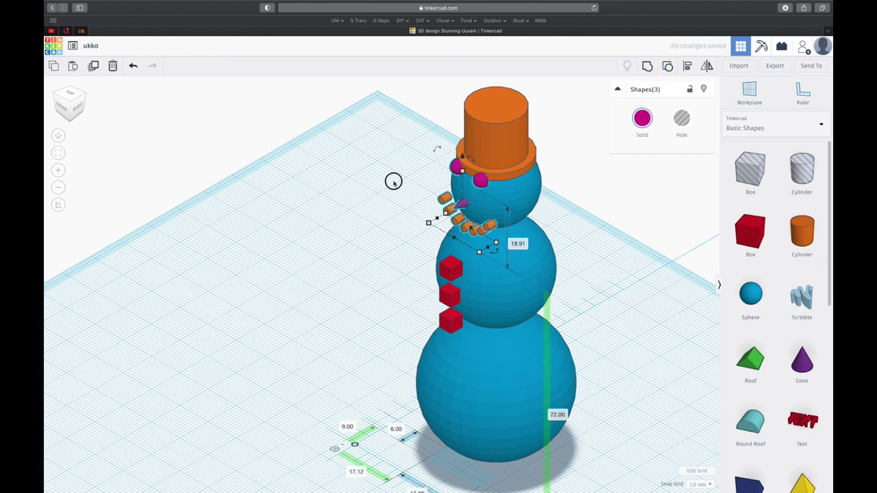
Step: Lower the magenta eyes slightly and shift an orange mouth piece outward in side view
{"action": "left_click", "coordinate": [456, 166]}
{"action": "left_click_drag", "start_coordinate": [466, 155], "coordinate": [466, 170]}
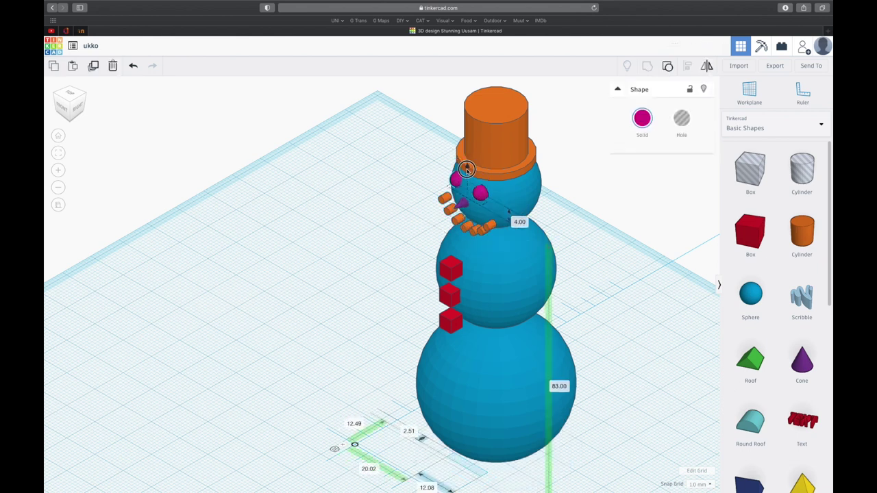
{"action": "left_click", "coordinate": [77, 106]}
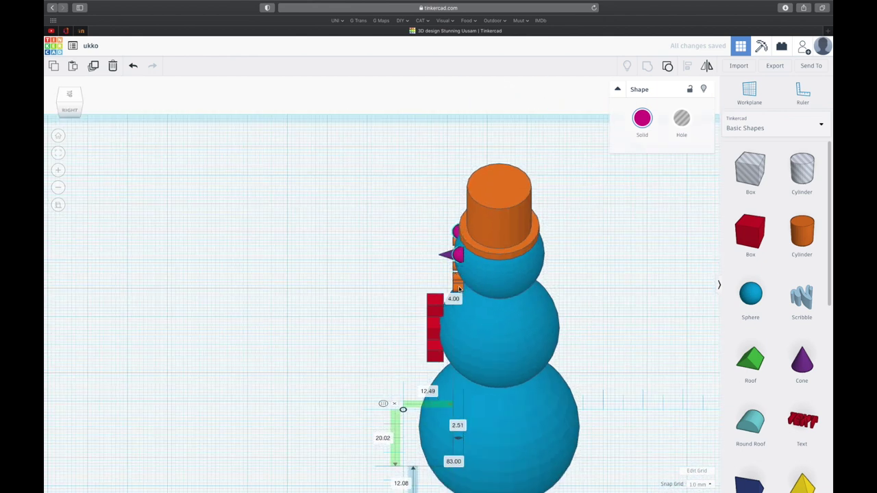
{"action": "left_click", "coordinate": [459, 289]}
{"action": "left_click_drag", "start_coordinate": [457, 290], "coordinate": [463, 287]}
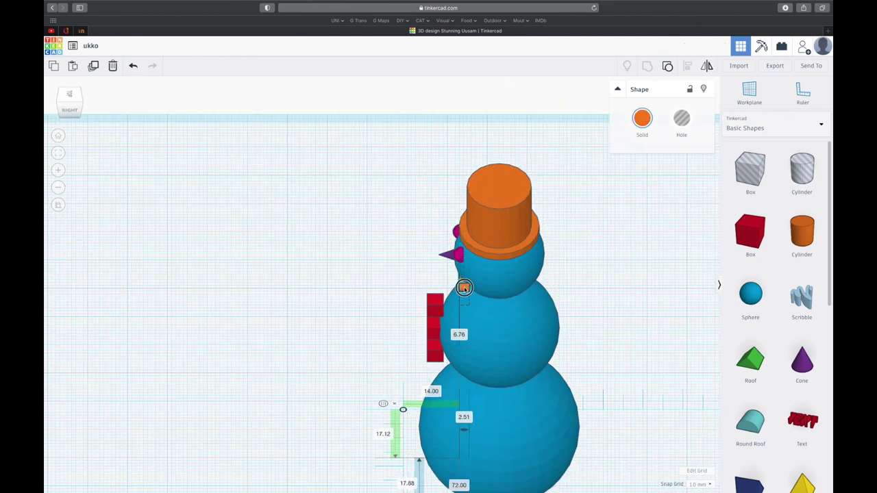
Step: Check the face from front, side and angled views, then clear the selection
{"action": "left_click", "coordinate": [58, 105]}
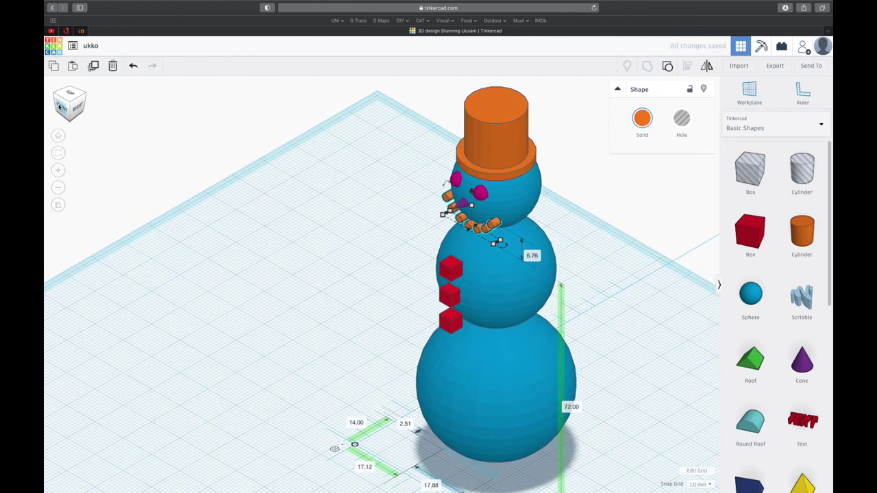
{"action": "left_click", "coordinate": [59, 106]}
{"action": "left_click", "coordinate": [59, 95]}
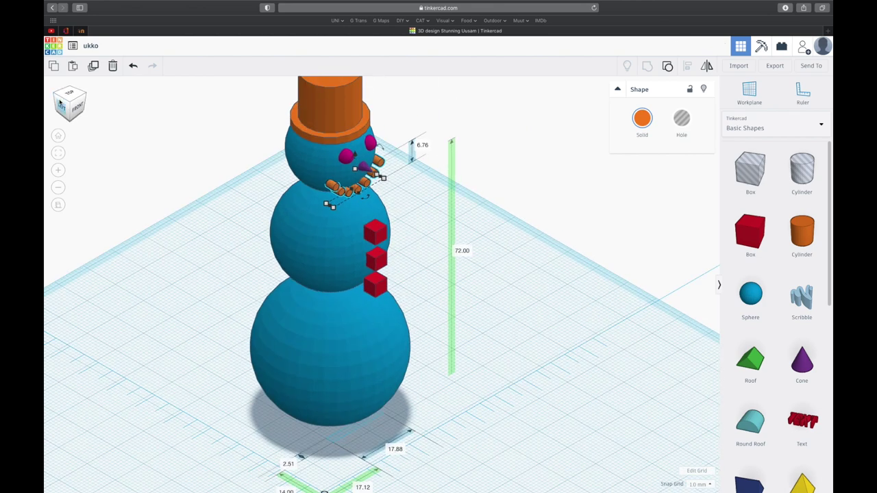
{"action": "left_click", "coordinate": [59, 103]}
{"action": "left_click", "coordinate": [79, 102]}
{"action": "left_click", "coordinate": [503, 176]}
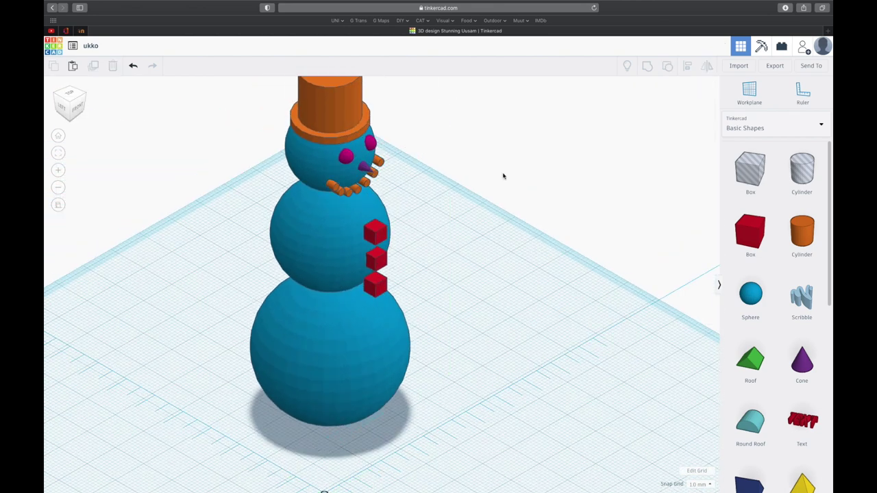
Step: Select all eight snowman shapes and group them into one object
{"action": "scroll", "coordinate": [503, 176], "scroll_direction": "down", "scroll_amount": 5}
{"action": "left_click_drag", "start_coordinate": [326, 304], "coordinate": [326, 329]}
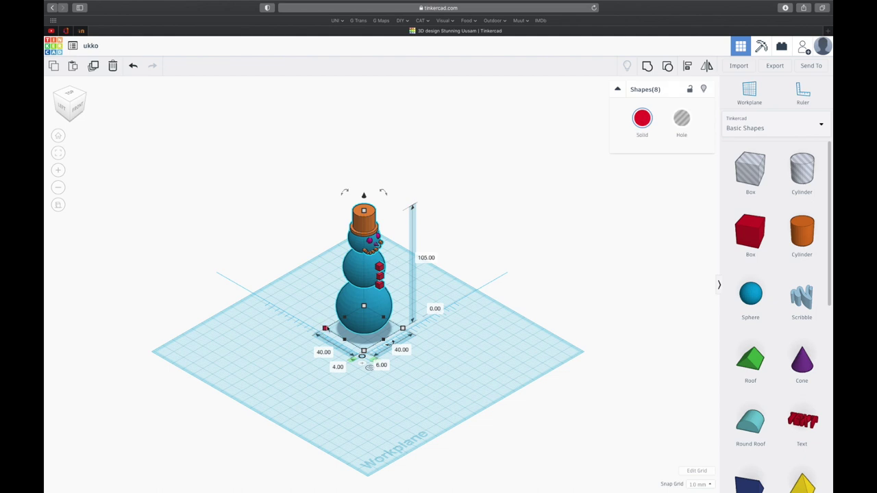
{"action": "left_click", "coordinate": [647, 67]}
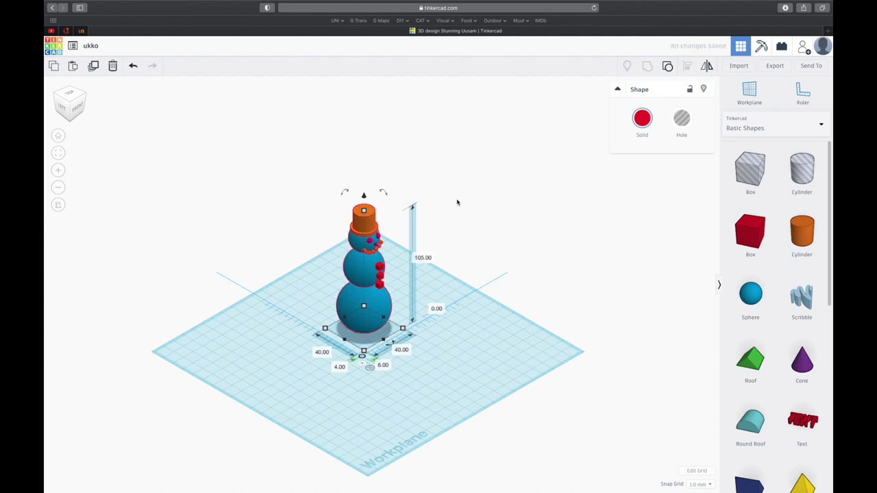
{"action": "left_click", "coordinate": [517, 180]}
Step: Export the grouped snowman as ukko.stl and open the download in Preview
{"action": "scroll", "coordinate": [517, 179], "scroll_direction": "up", "scroll_amount": 2}
{"action": "left_click_drag", "start_coordinate": [421, 124], "coordinate": [295, 381]}
{"action": "left_click", "coordinate": [778, 67]}
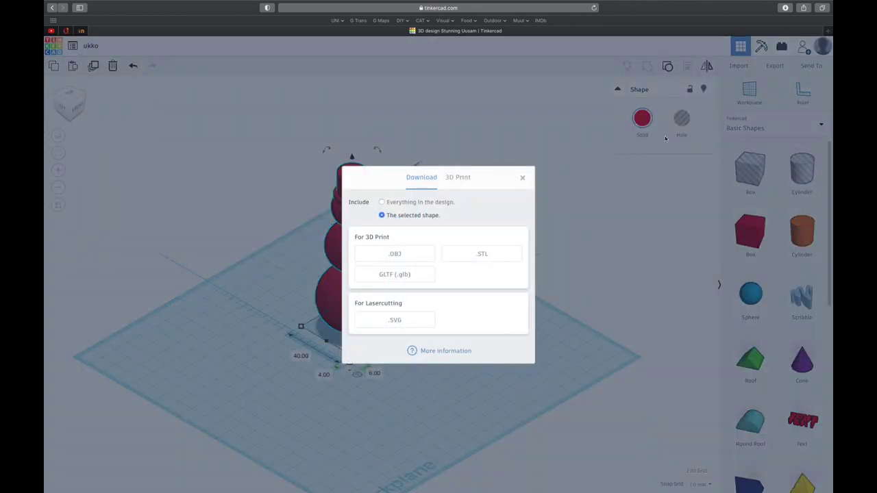
{"action": "left_click", "coordinate": [456, 255]}
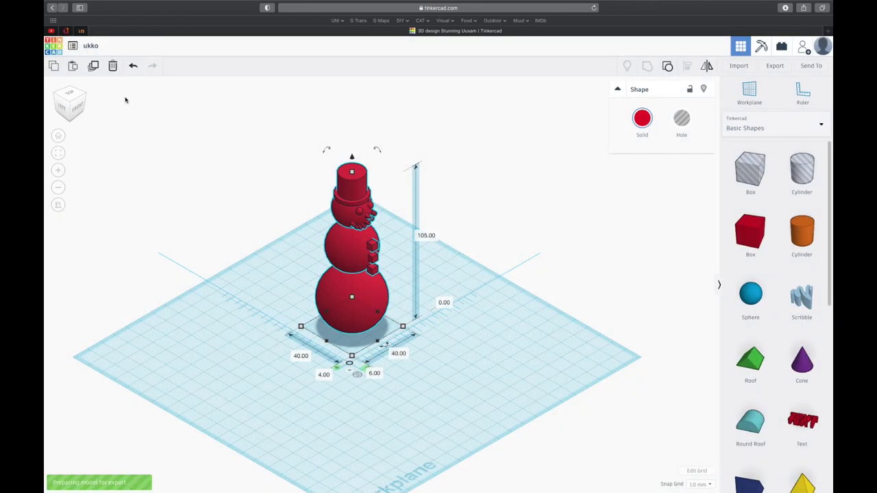
{"action": "right_click_drag", "start_coordinate": [473, 229], "coordinate": [536, 436]}
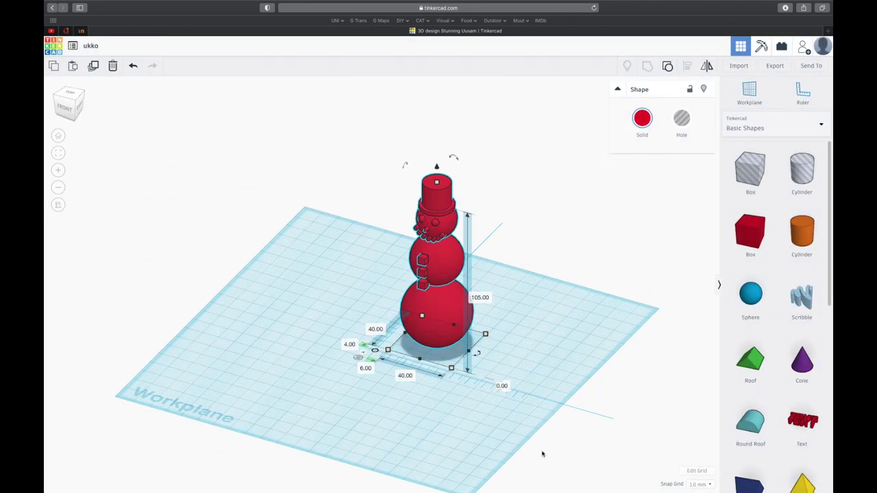
{"action": "mouse_move", "coordinate": [541, 490]}
{"action": "left_click", "coordinate": [695, 483]}
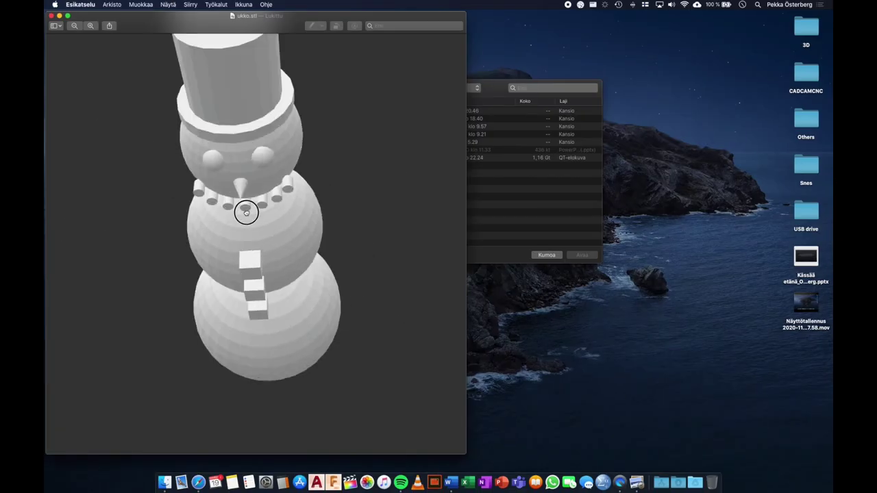